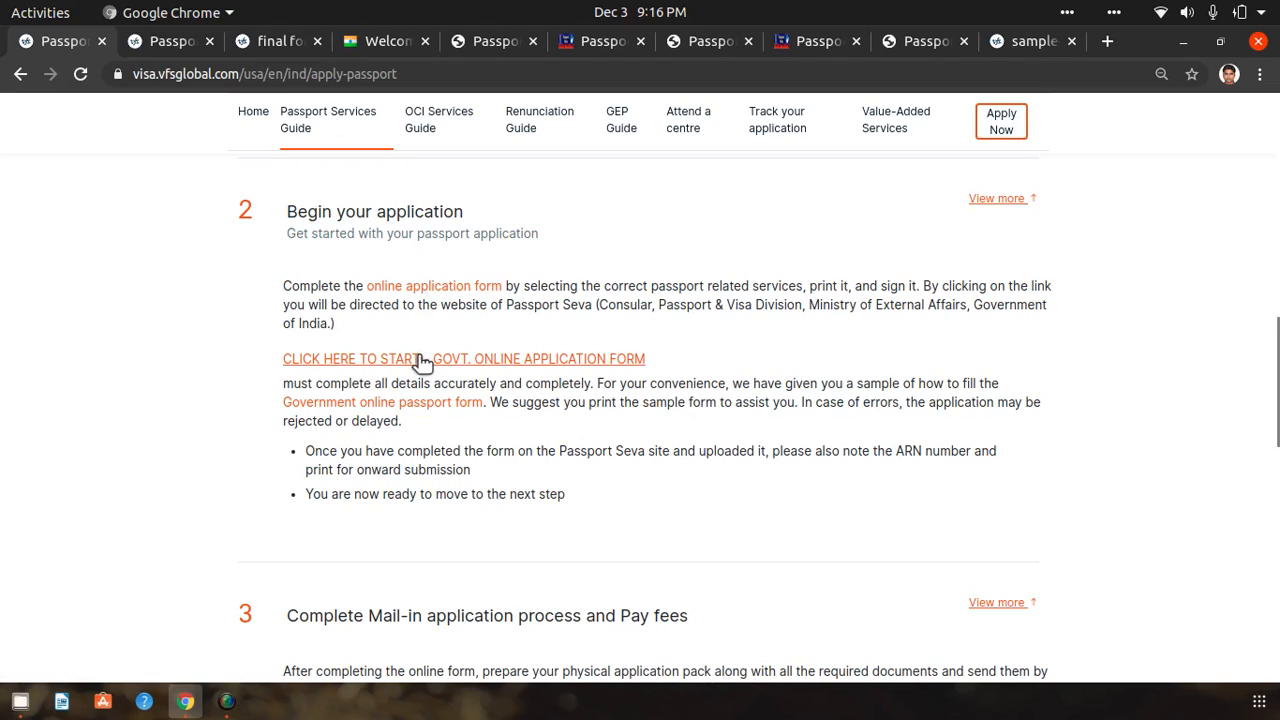
Examine the USA option on the embassy selection site, the Passport Seva registration page and the sample online application form.
left_click(490, 43)
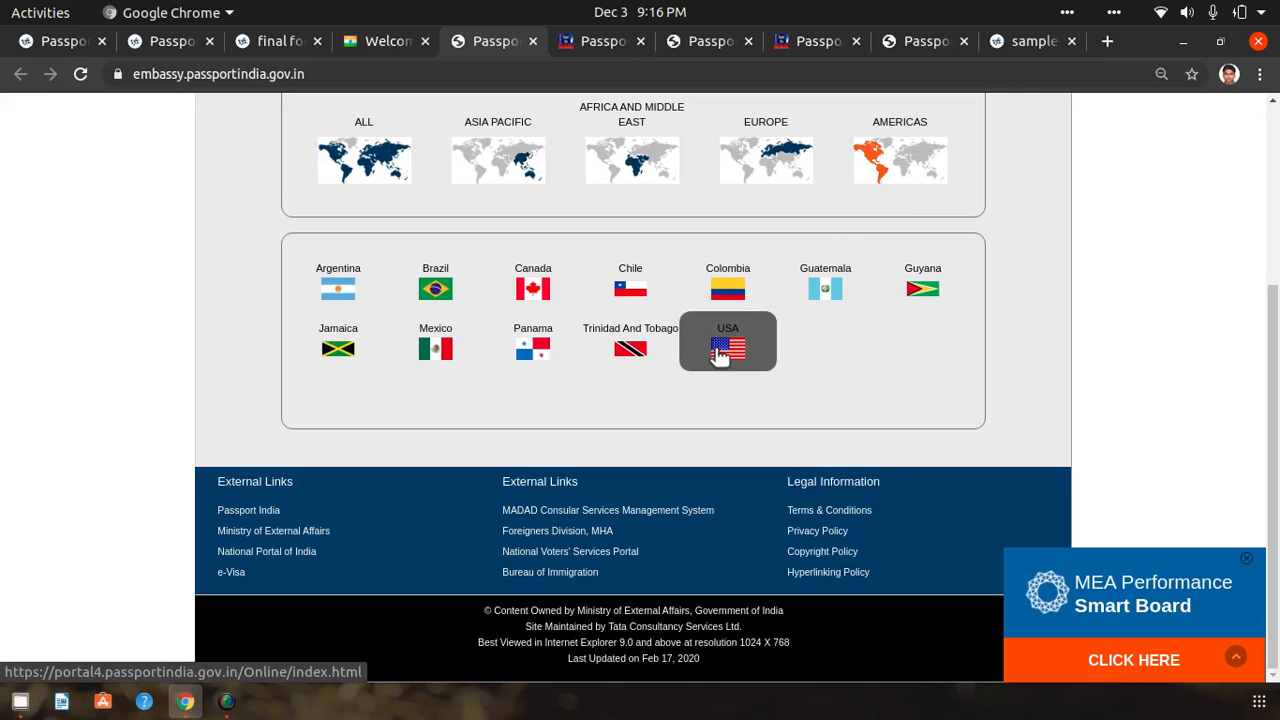
left_click(602, 45)
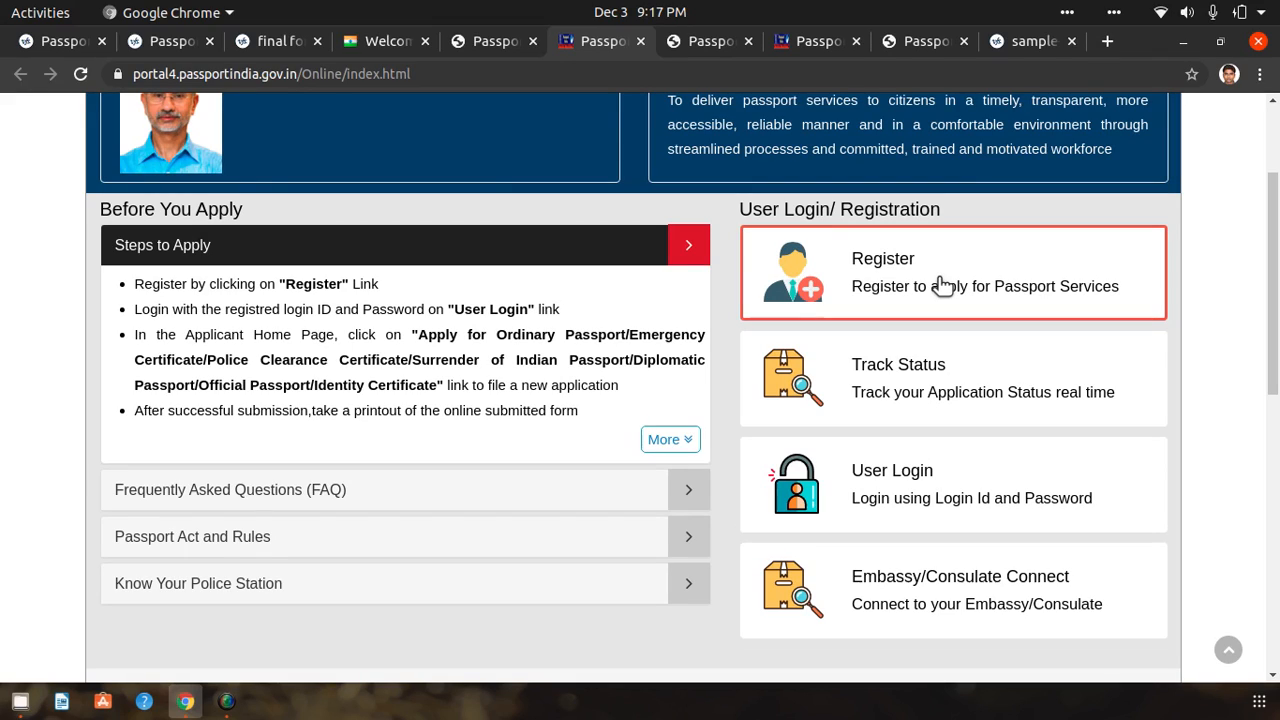
left_click(1030, 45)
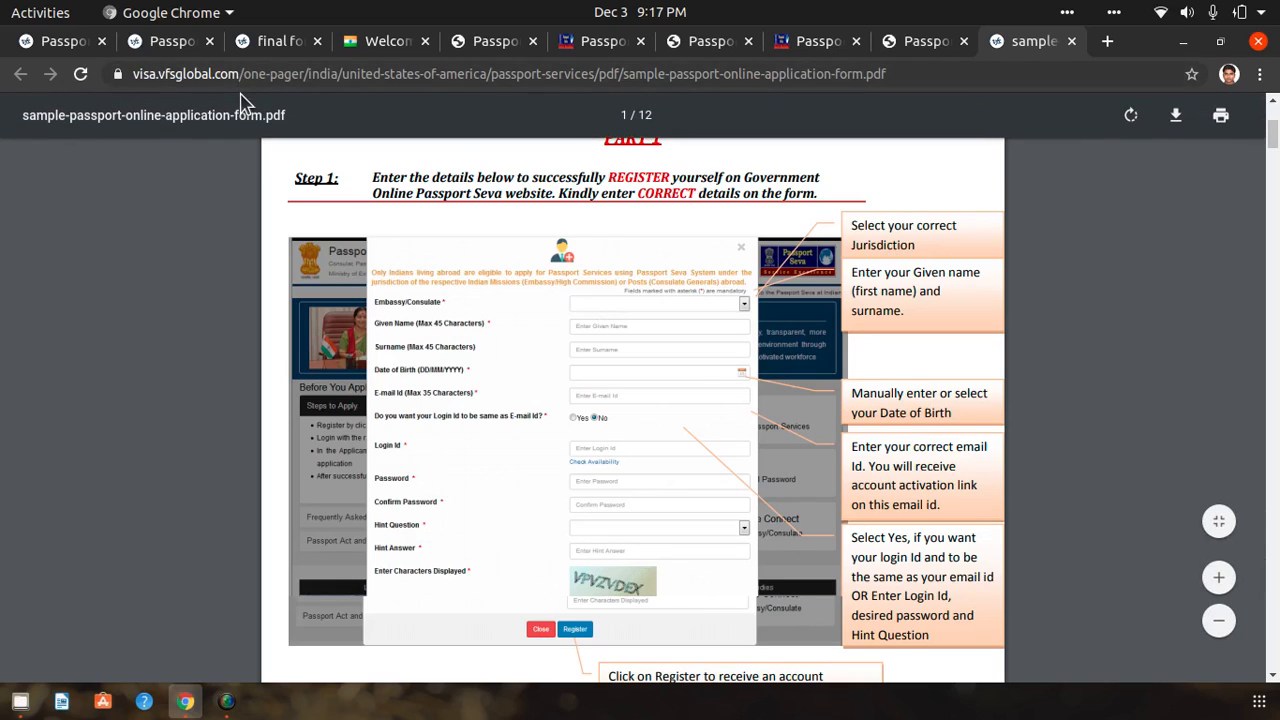
Return to the VFS passport guide and read from identifying the service type through the mail-in application and fees section.
left_click(167, 53)
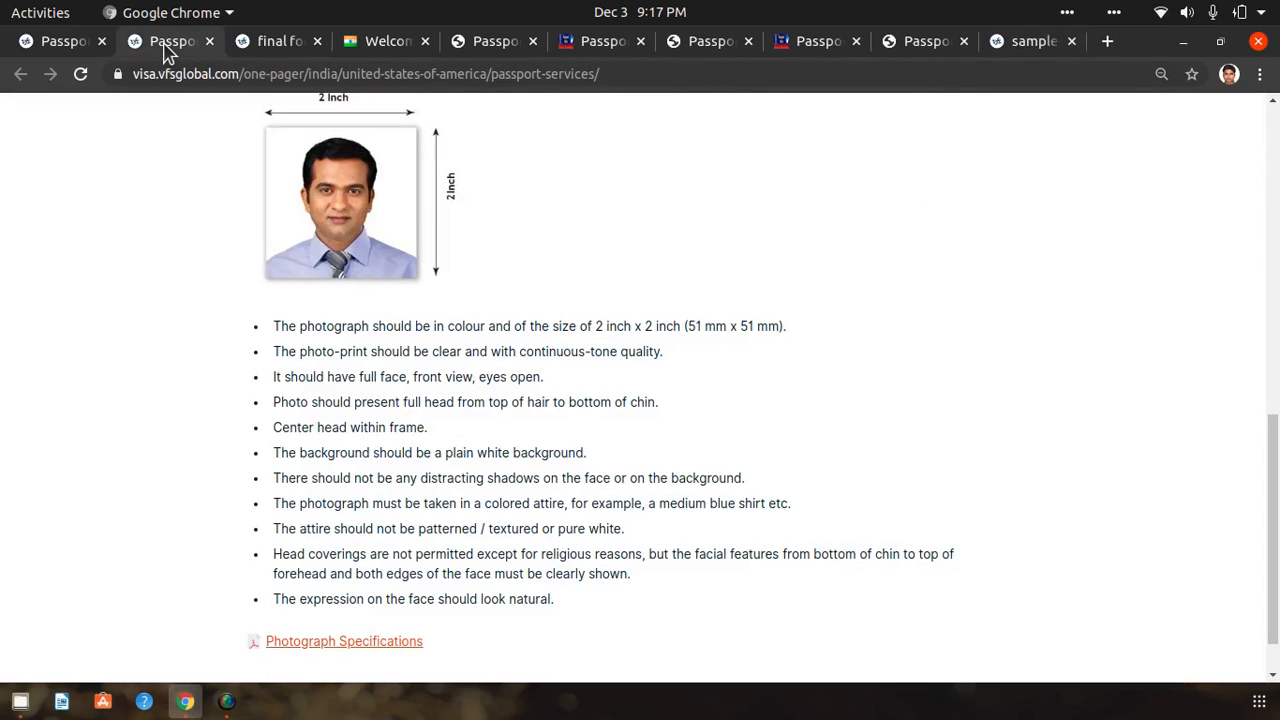
left_click(28, 46)
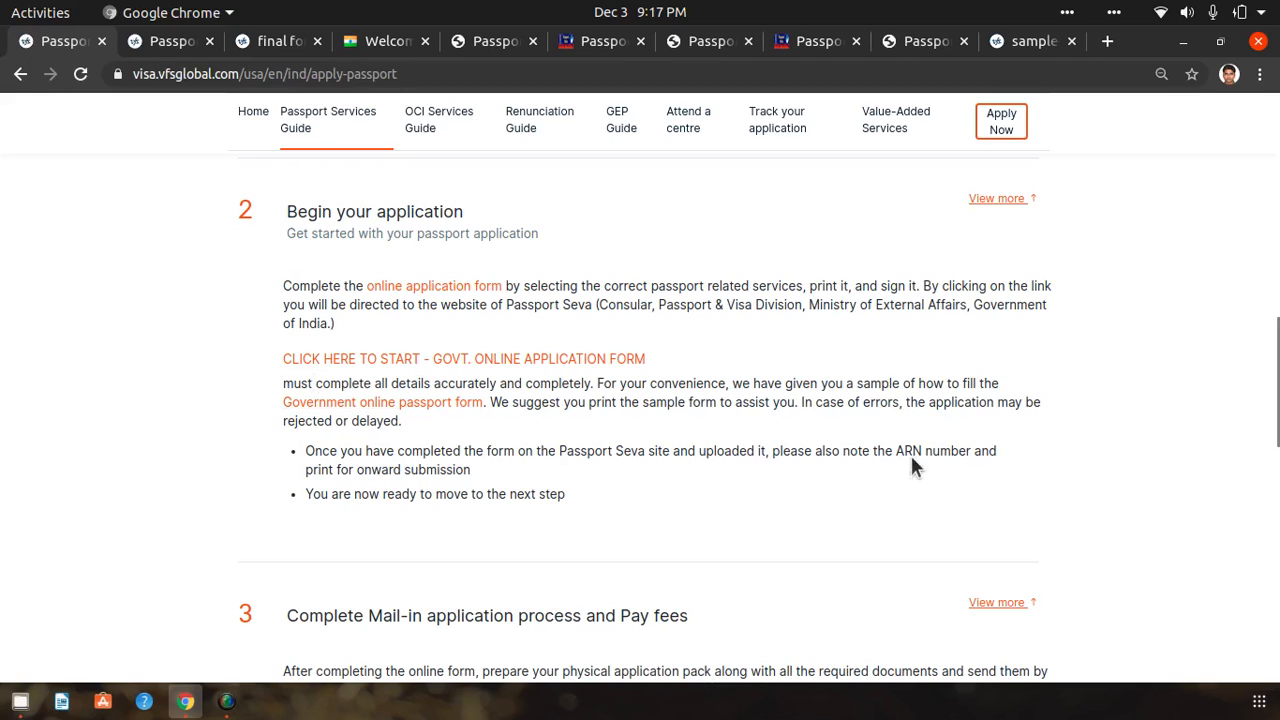
left_click_drag(1278, 428, 1277, 347)
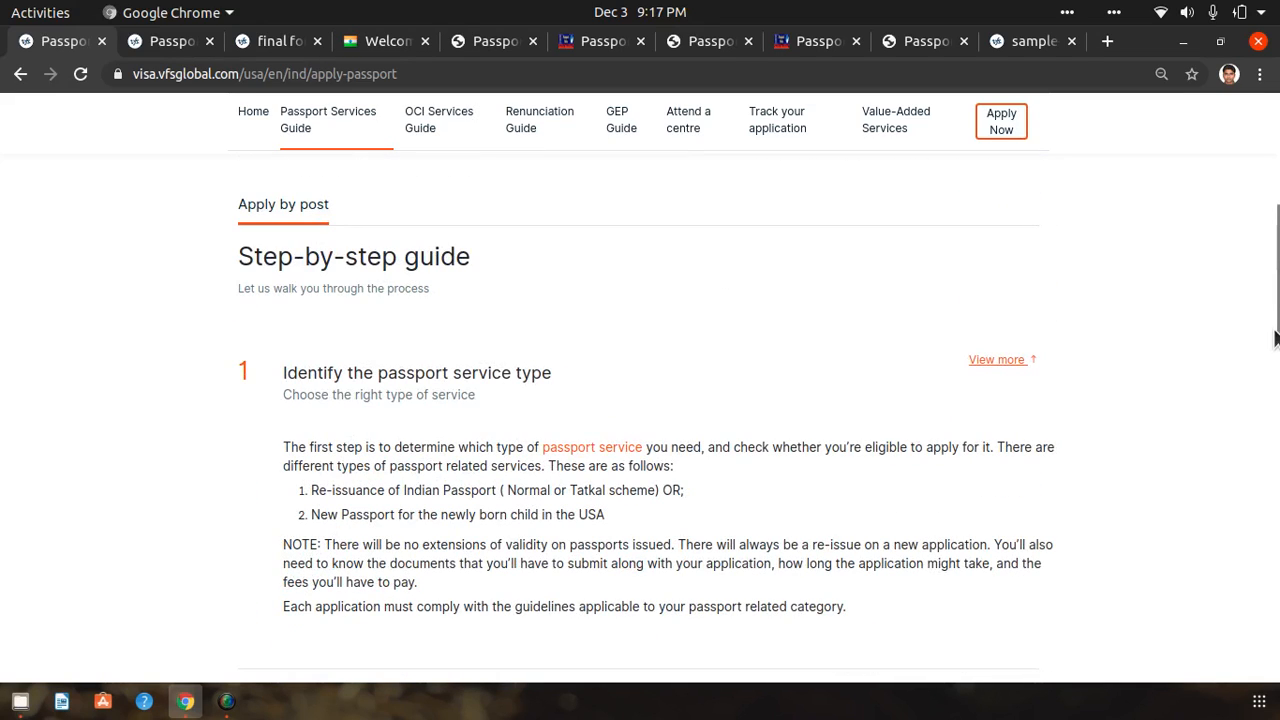
scroll(1277, 313, "down", 1)
scroll(1277, 313, "down", 10)
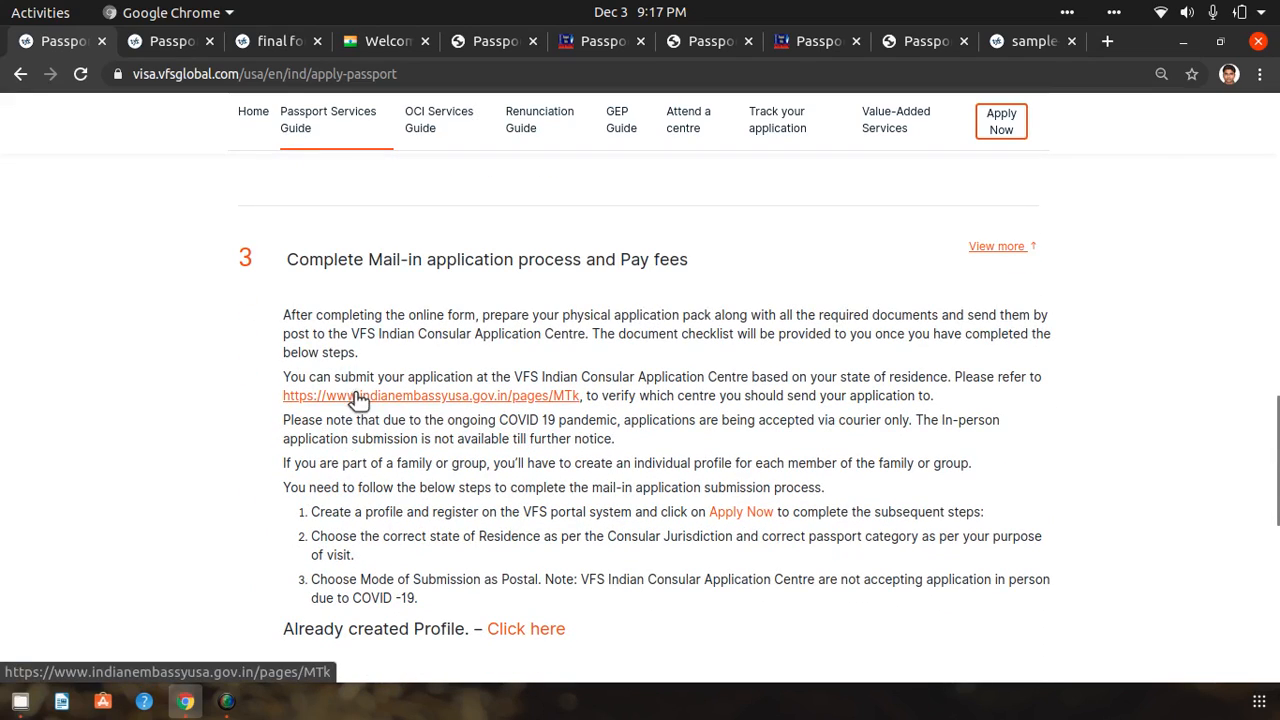
Examine the Indian Embassy's consular jurisdiction table to check which consulate covers each state of residence.
left_click(276, 45)
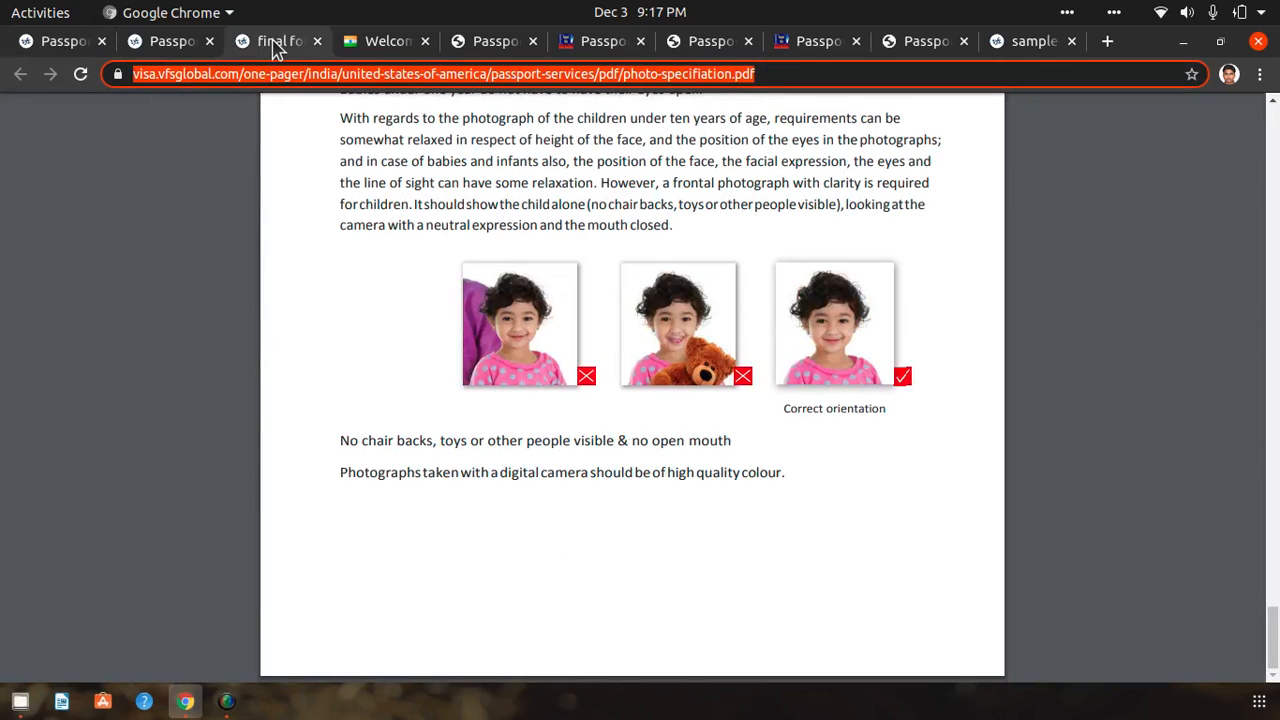
left_click(164, 41)
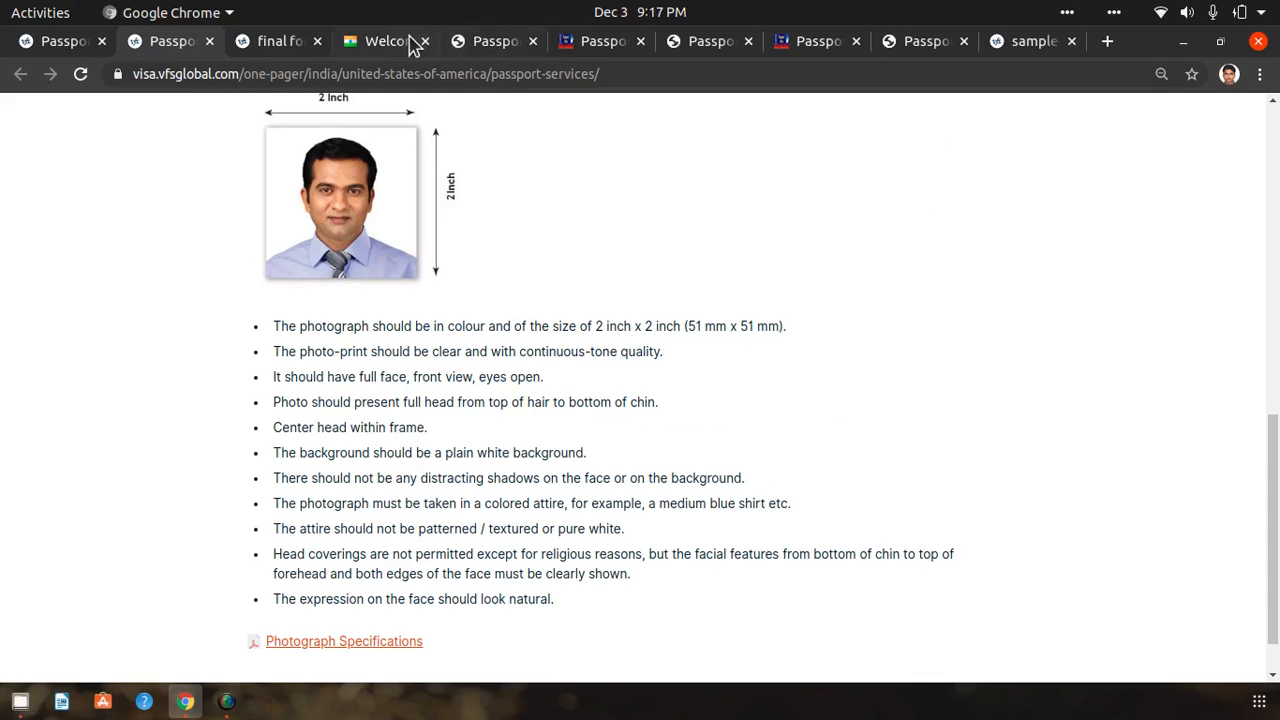
left_click(383, 45)
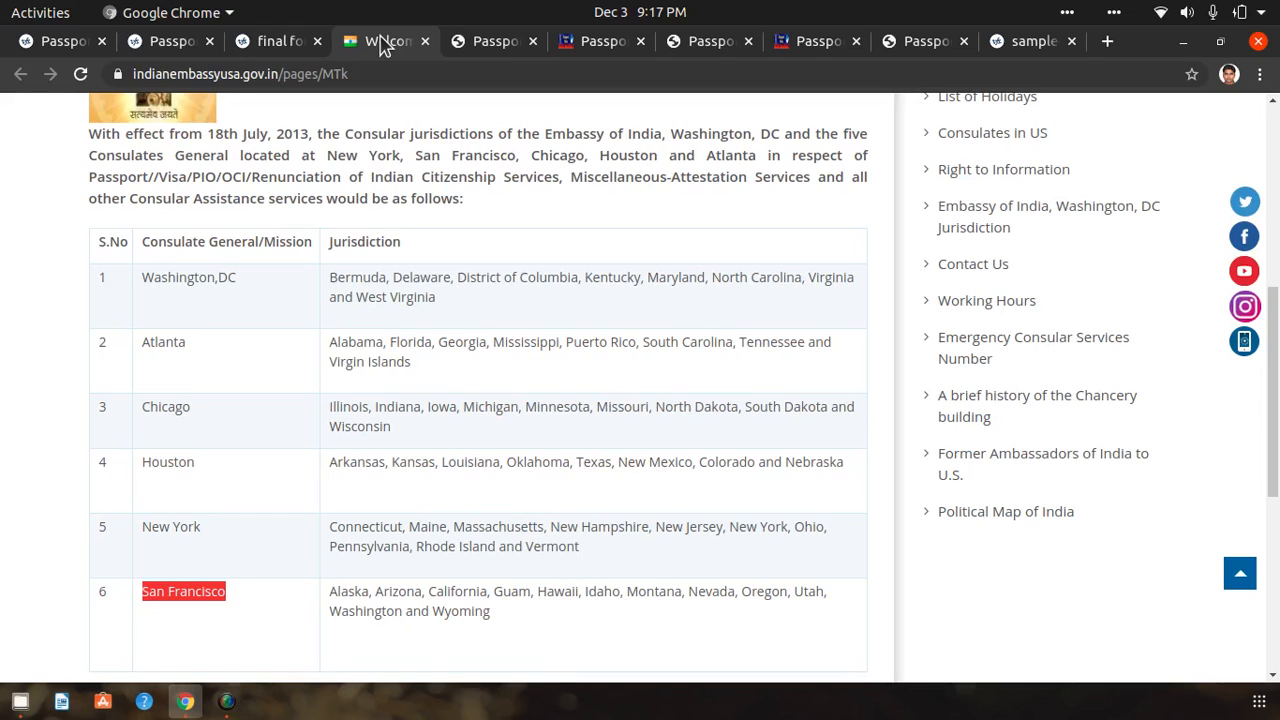
left_click(155, 45)
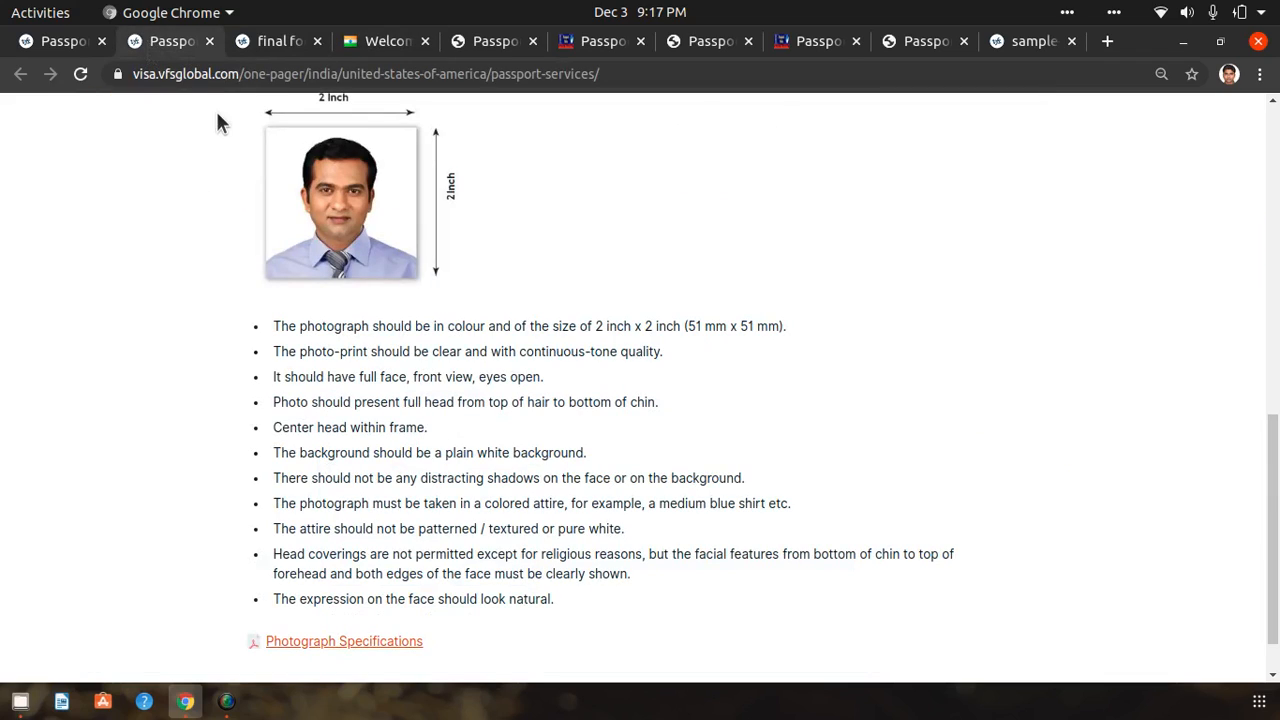
left_click(277, 43)
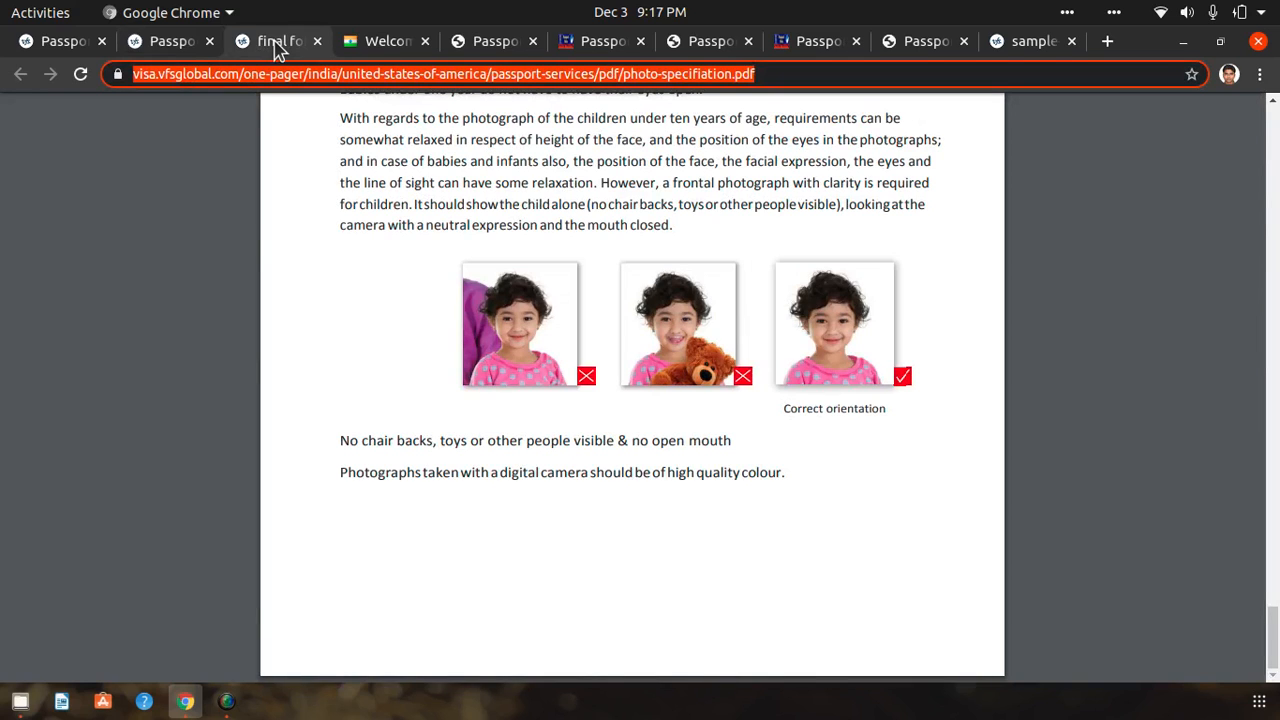
left_click(64, 41)
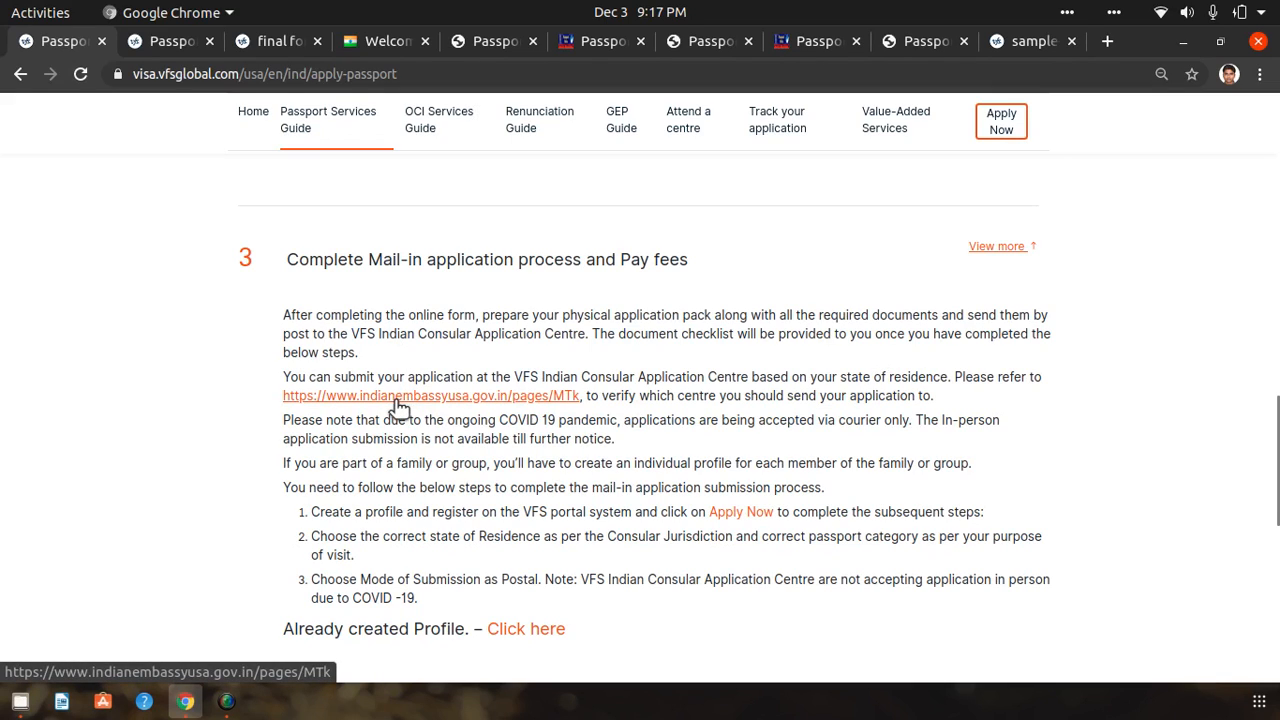
left_click(372, 48)
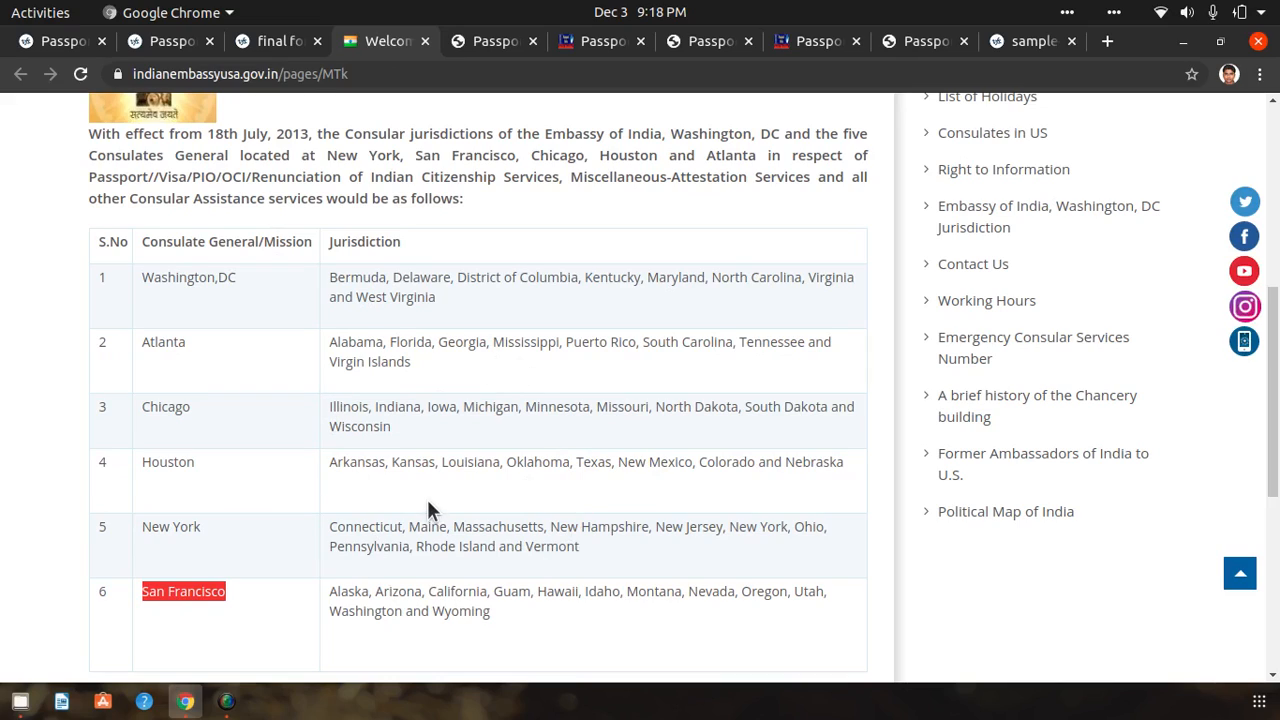
left_click(557, 612)
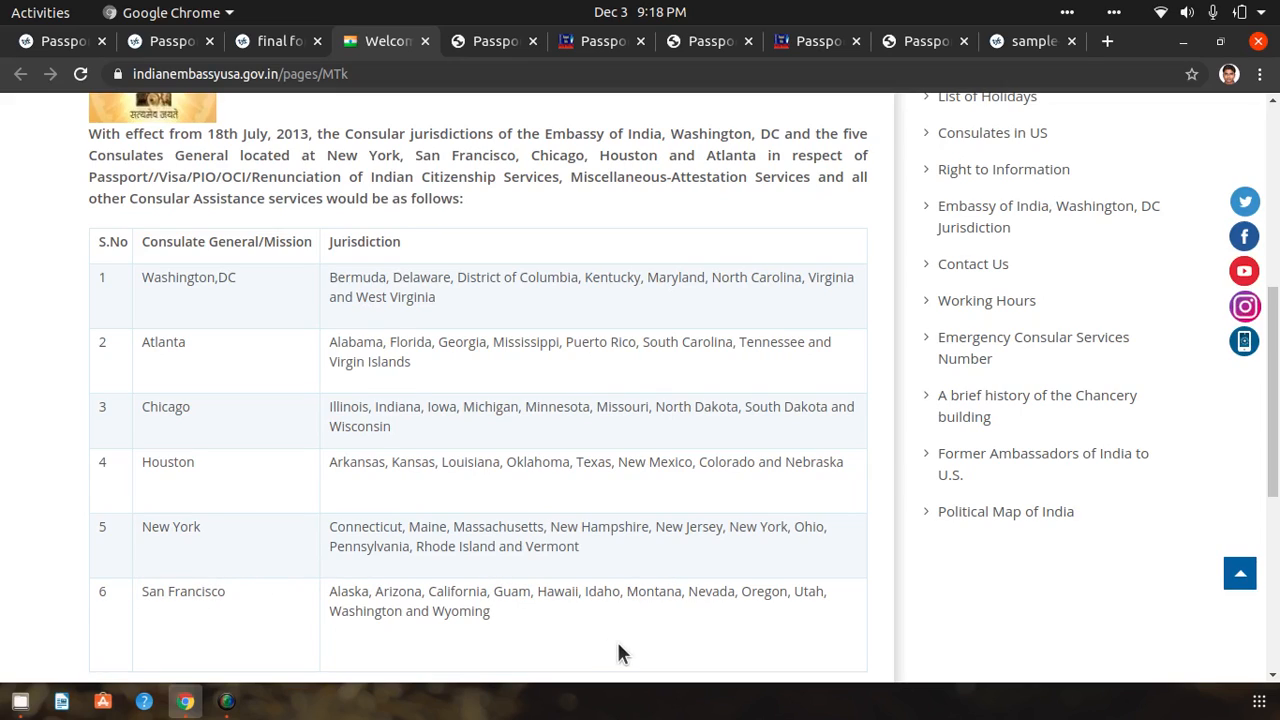
Revisit the sample form and the Passport Seva login and registration page, ending on the logged-in Applicant Home page.
left_click(1033, 45)
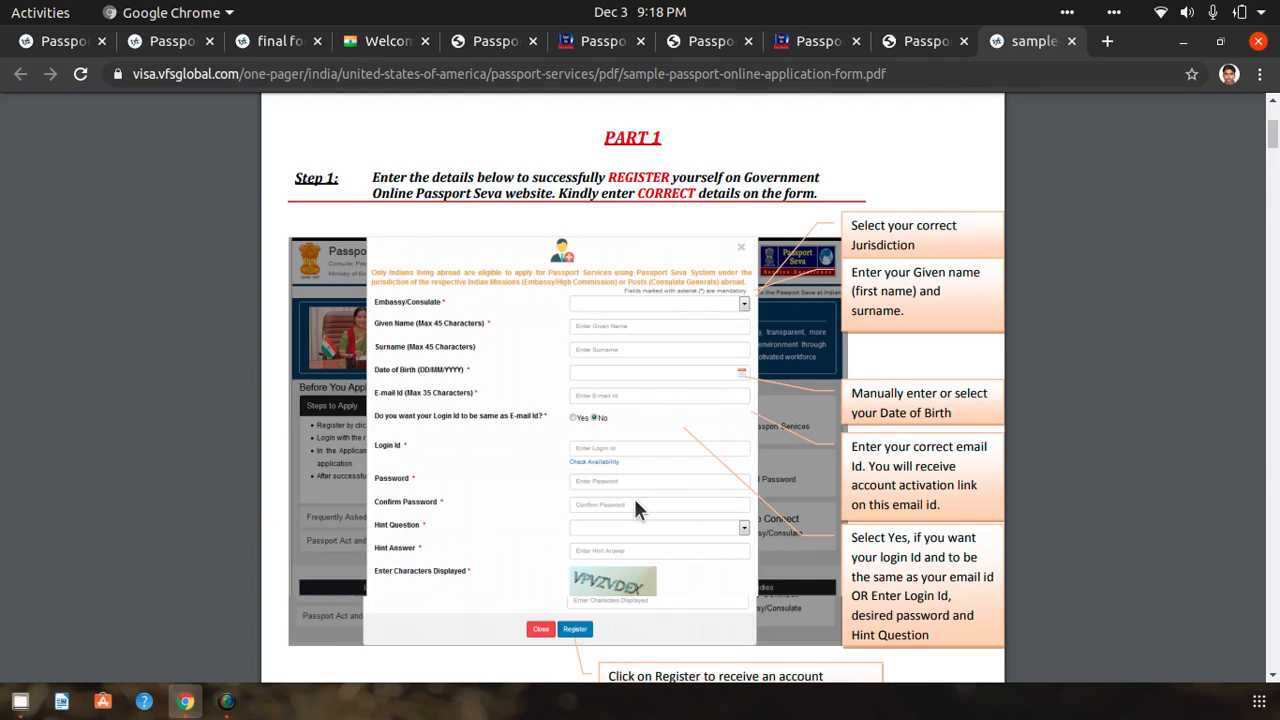
left_click(822, 57)
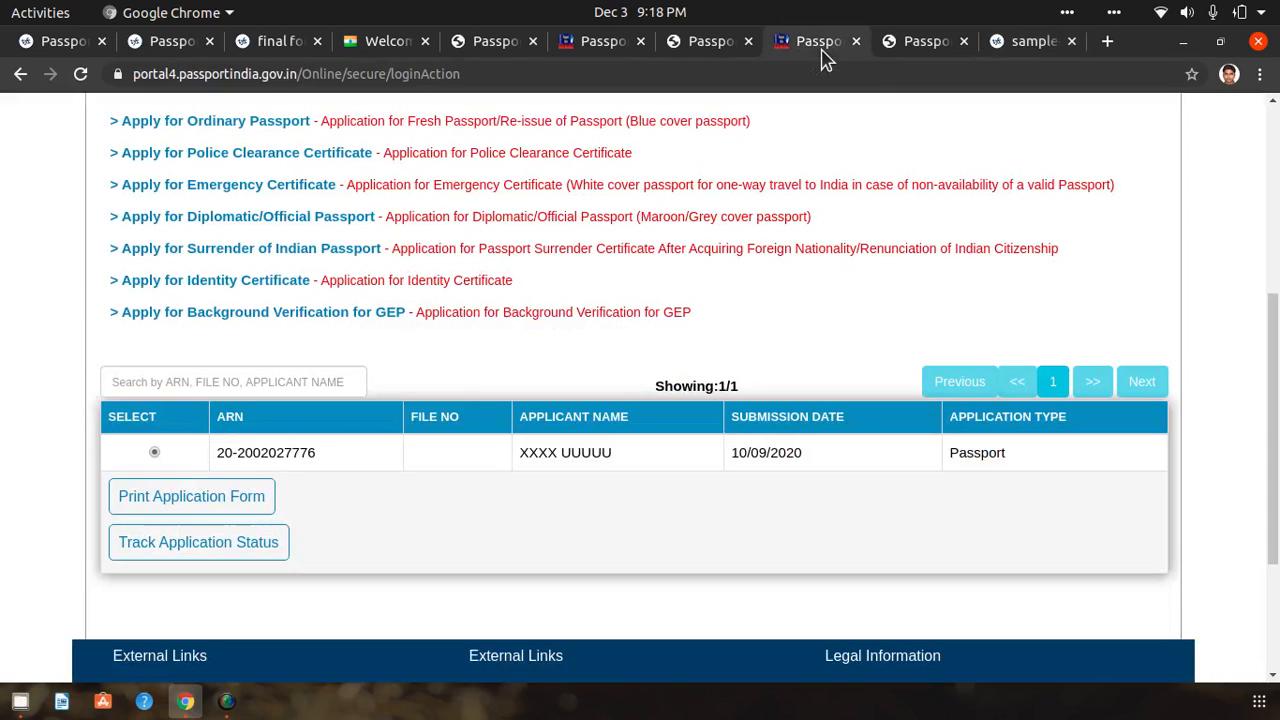
left_click(705, 57)
left_click(606, 54)
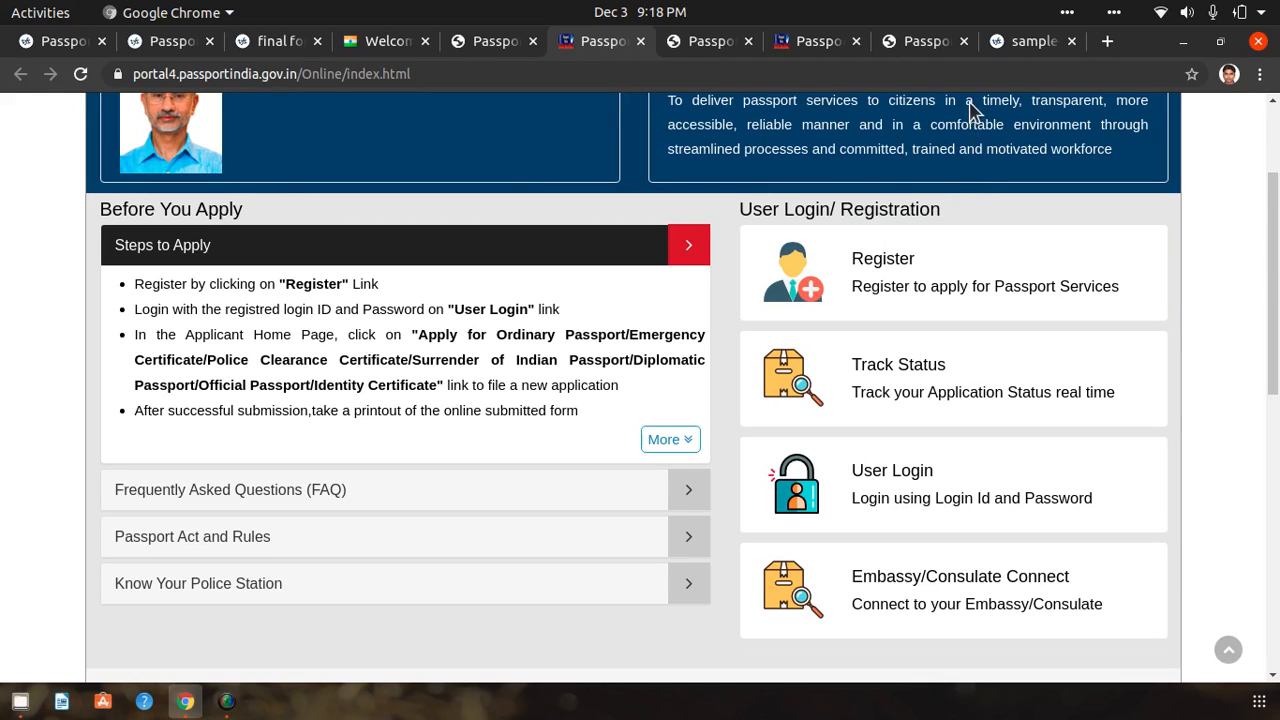
left_click(810, 52)
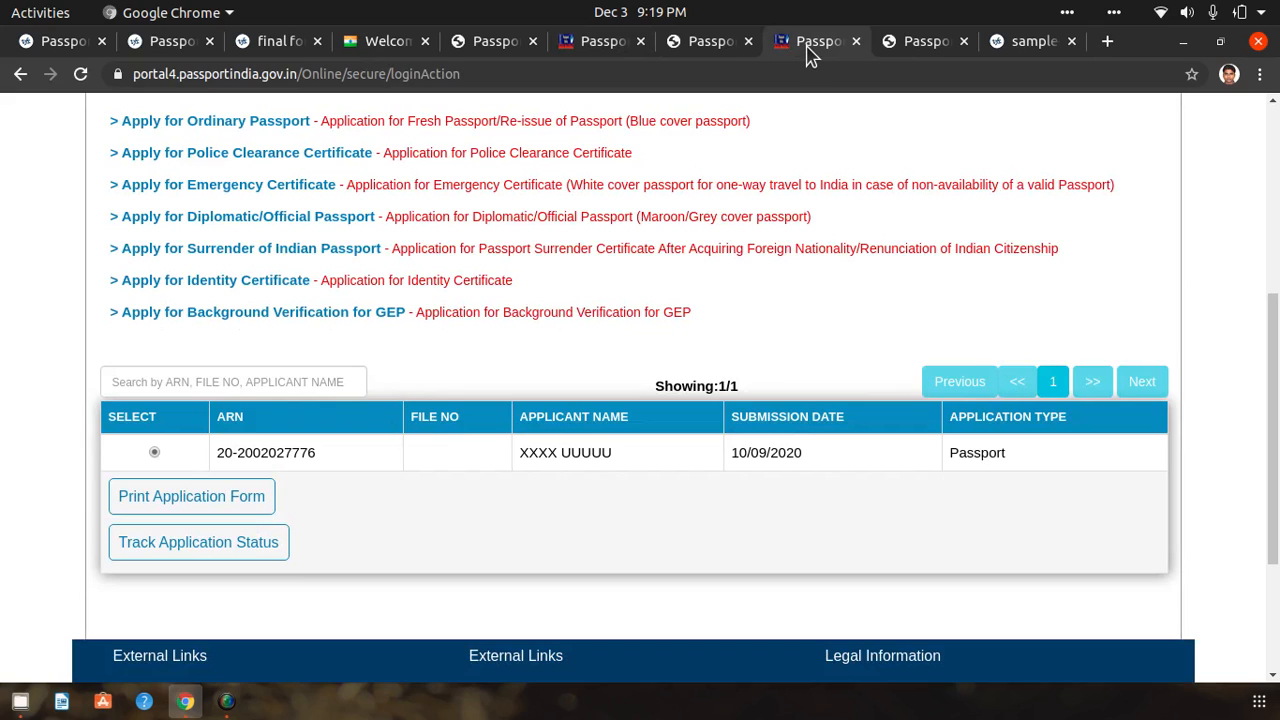
Examine the application types on the Applicant Home page, including Apply for Ordinary Passport, and the submitted applications table.
left_click_drag(1277, 357, 1268, 211)
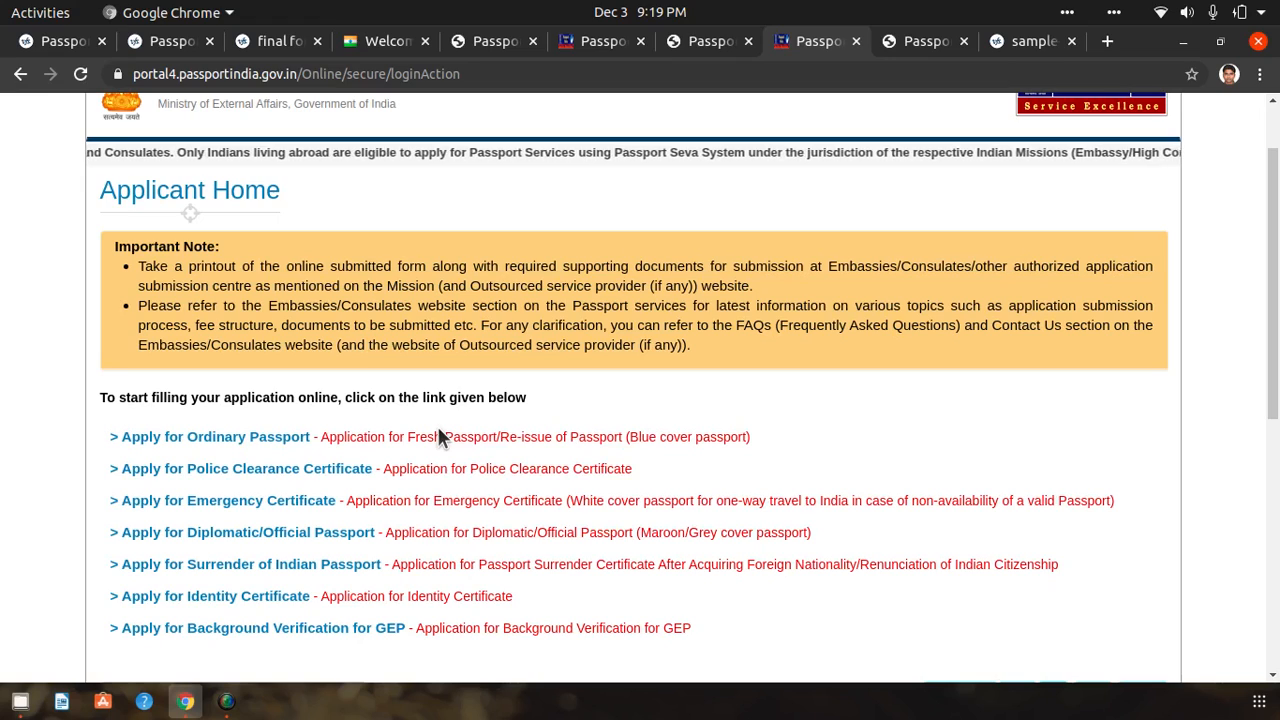
mouse_move(264, 442)
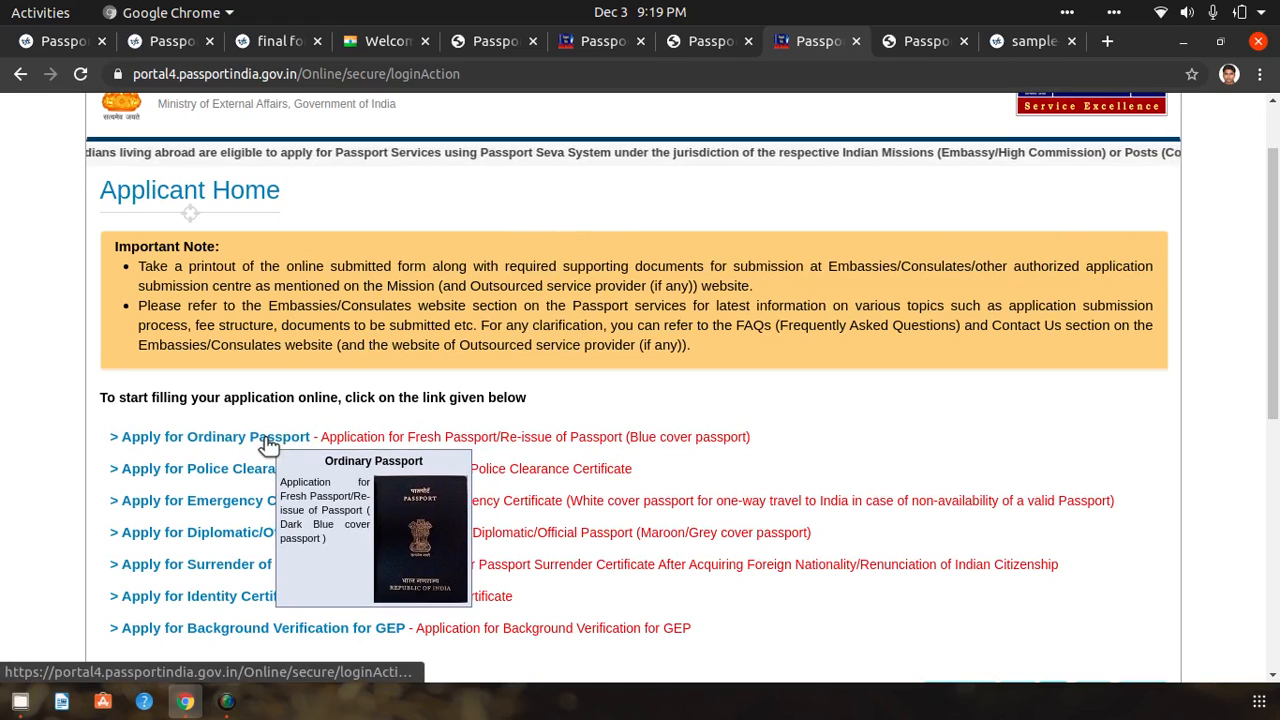
left_click_drag(1278, 289, 1277, 440)
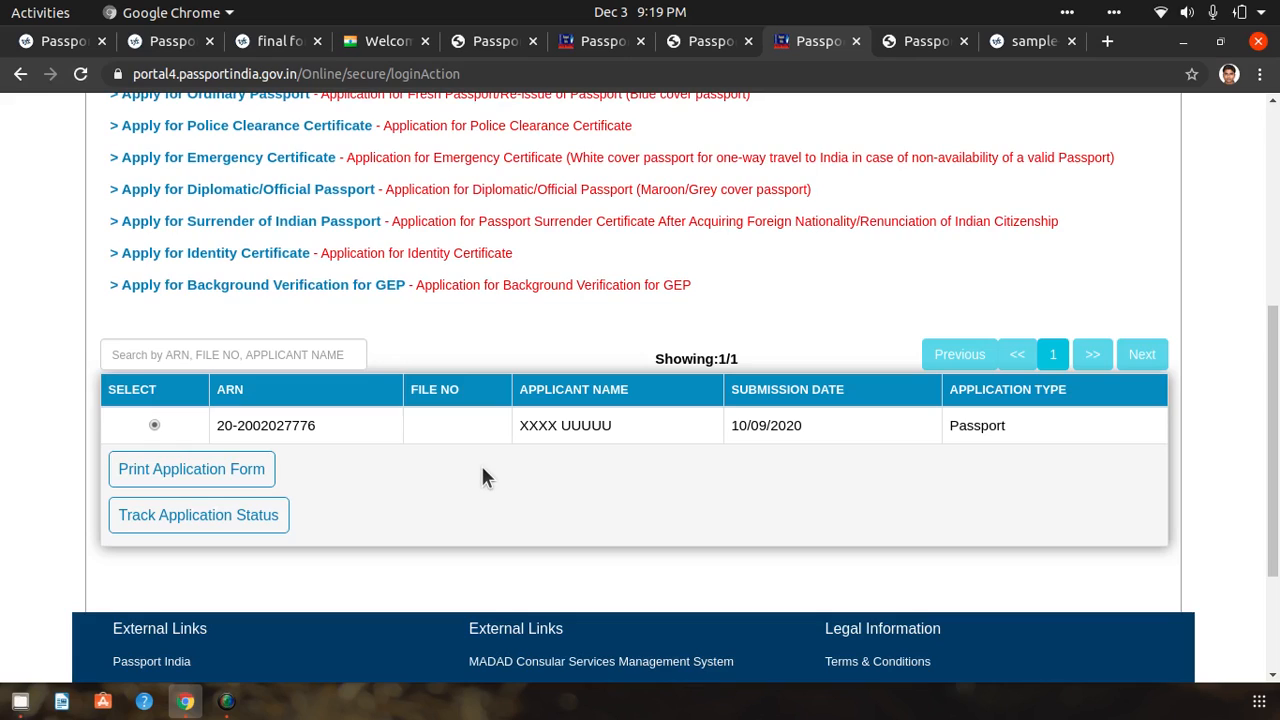
left_click_drag(1273, 390, 1273, 284)
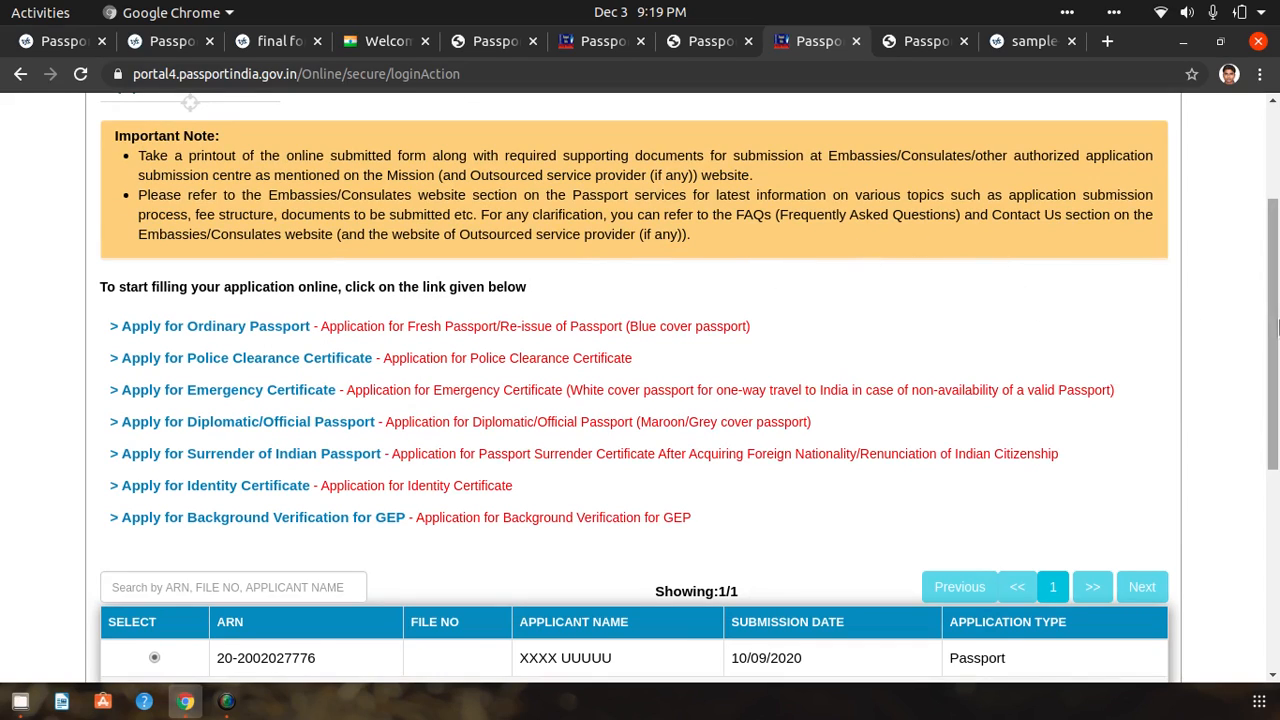
Highlight the ARN of the submitted passport application in the applications table, then clear the selection.
scroll(747, 393, "down", 3)
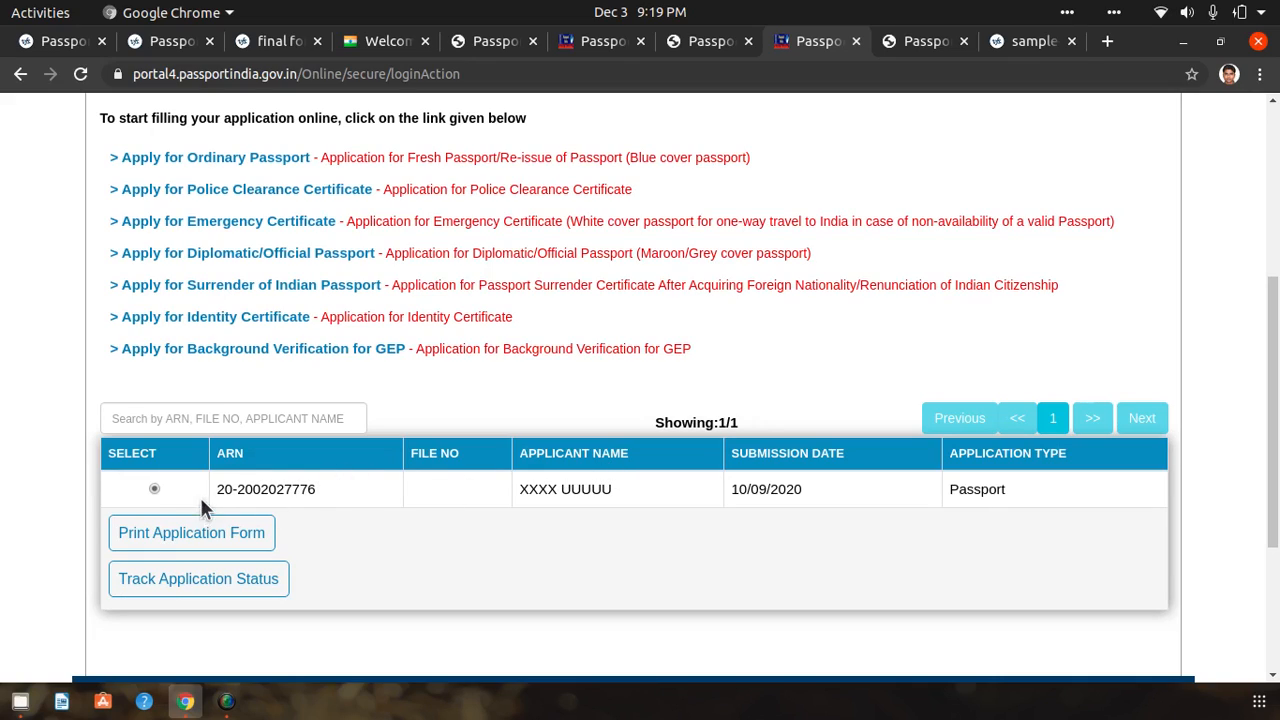
left_click_drag(318, 489, 222, 487)
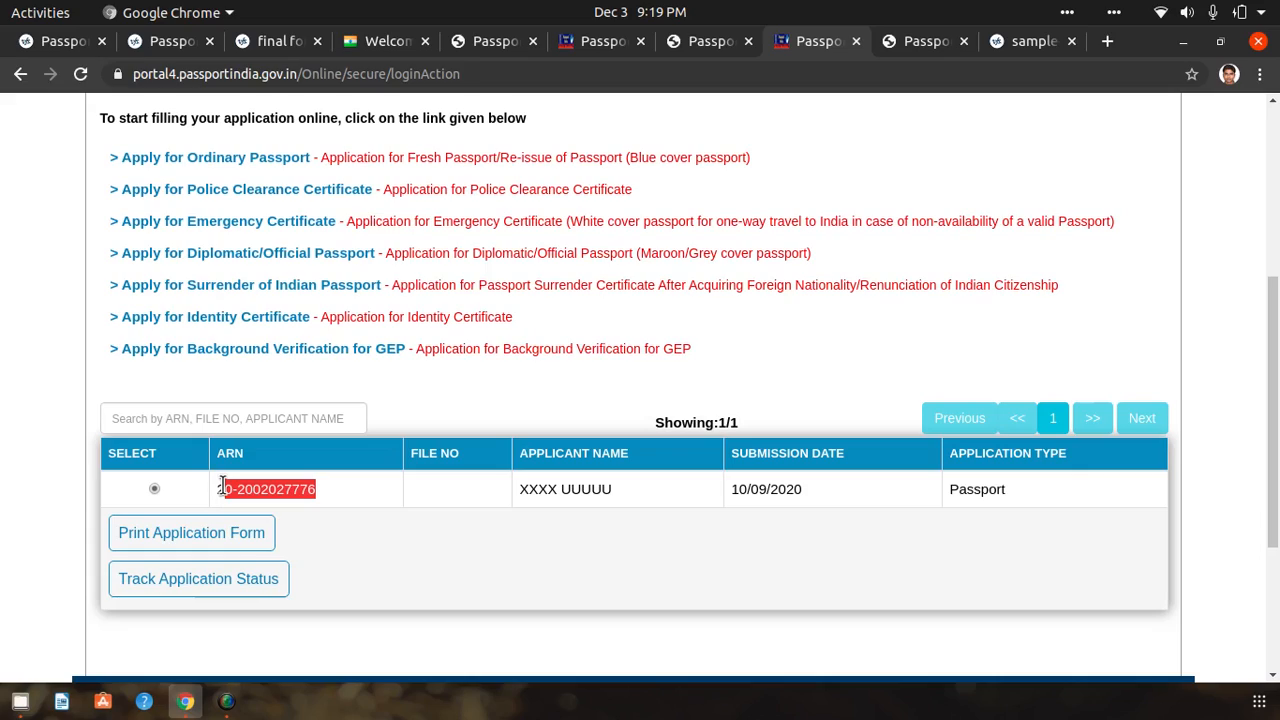
left_click(269, 482)
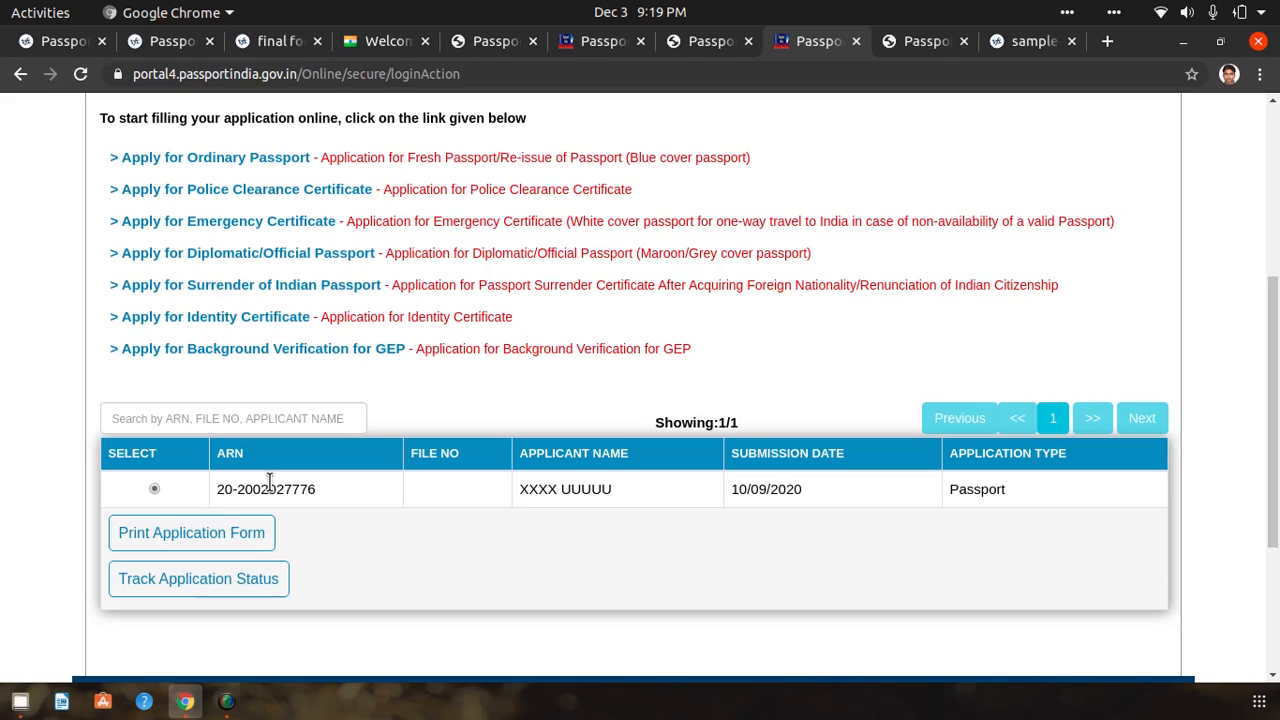
Open the print view of the submitted application form and highlight the consulate's address block in its header.
left_click(240, 548)
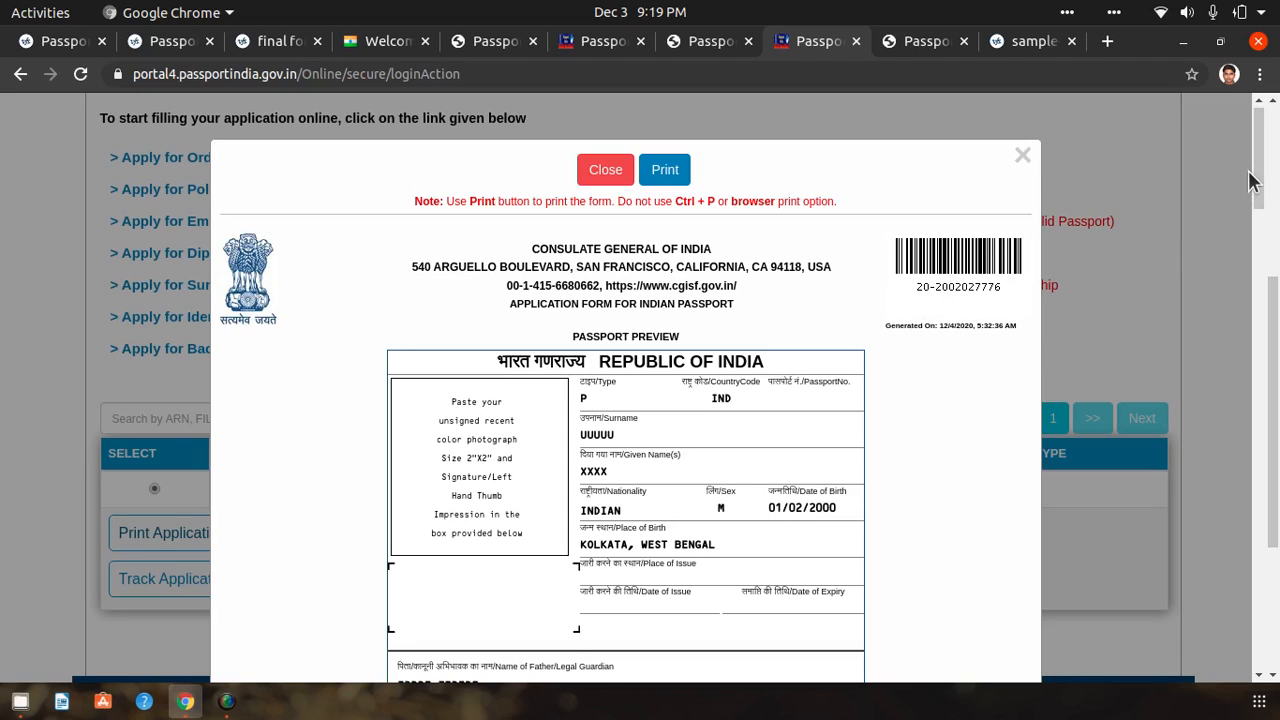
left_click_drag(1262, 180, 1260, 206)
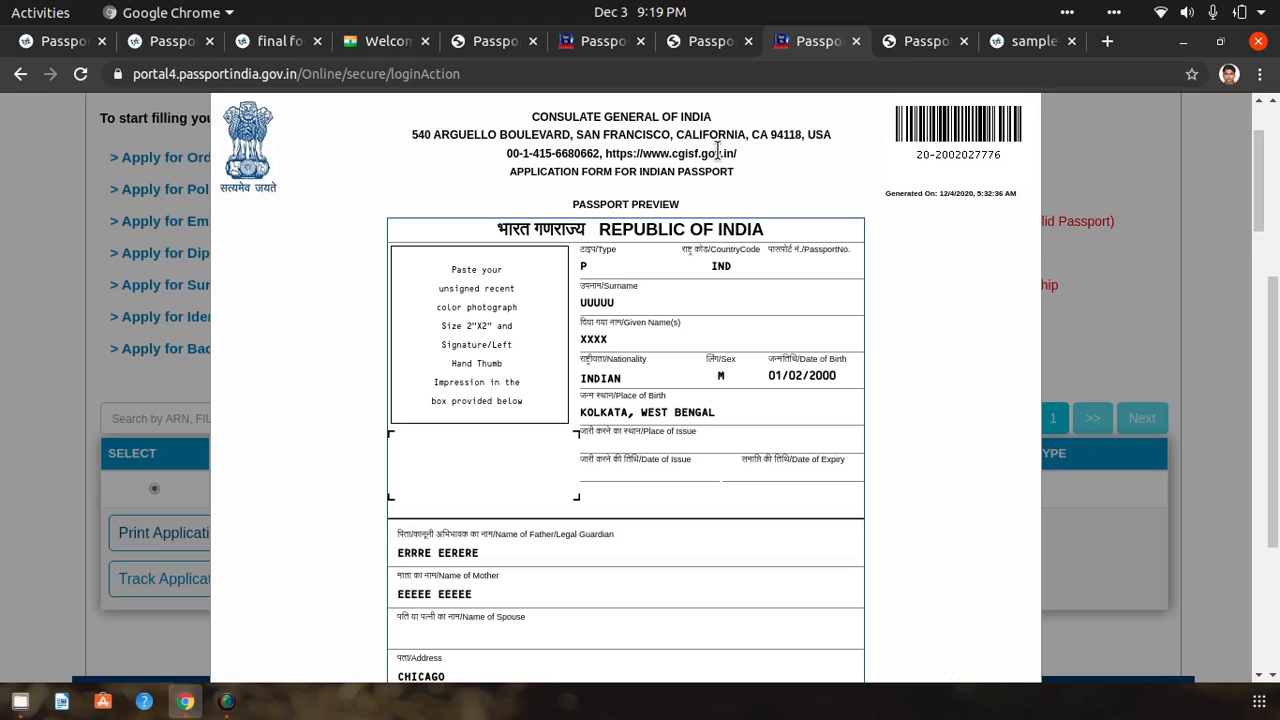
left_click_drag(532, 113, 802, 147)
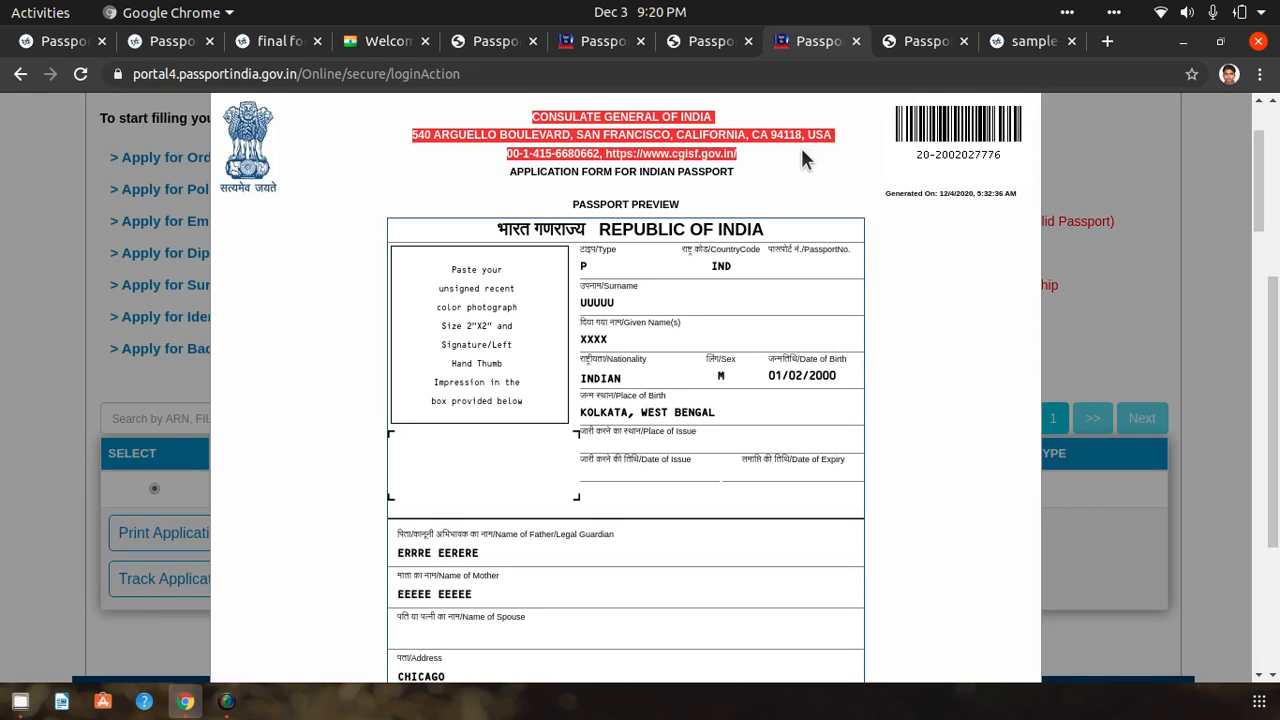
Examine the passport preview's photograph and signature boxes, parent names, address and old passport details.
left_click_drag(1262, 200, 1260, 218)
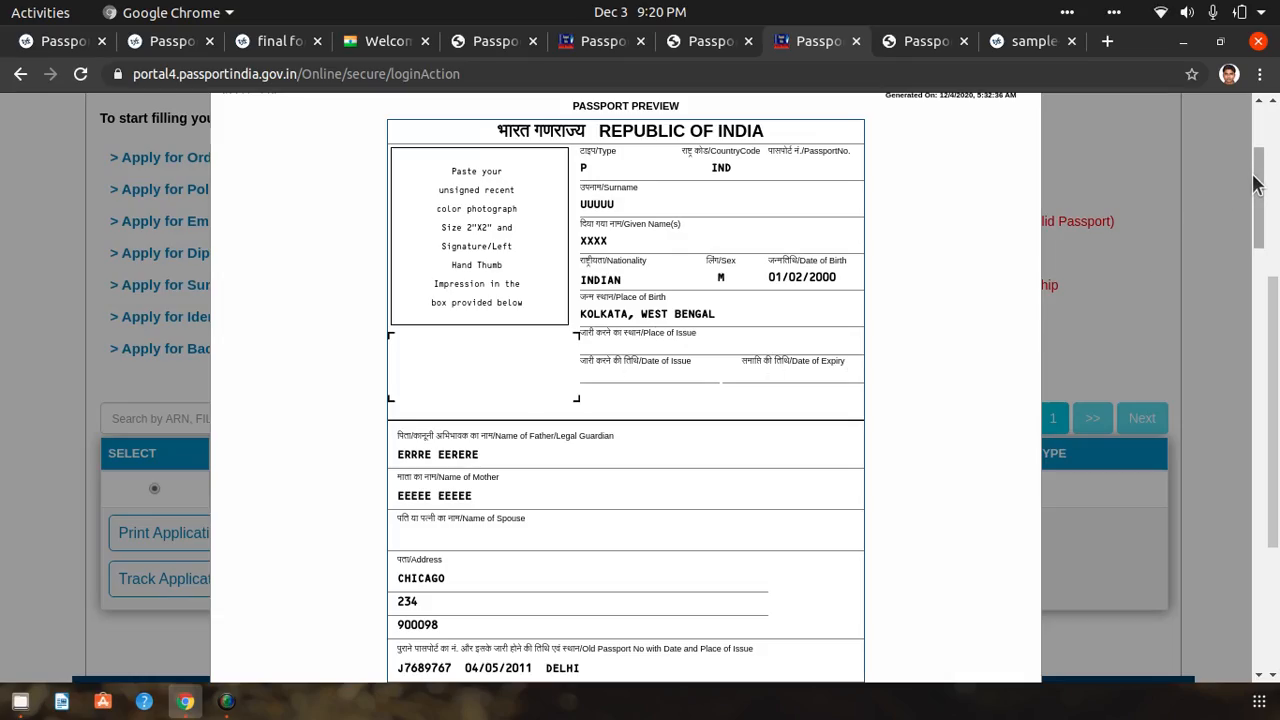
mouse_move(1260, 200)
left_mouse_down()
mouse_move(1256, 586)
mouse_move(1267, 148)
mouse_move(1268, 193)
left_mouse_up()
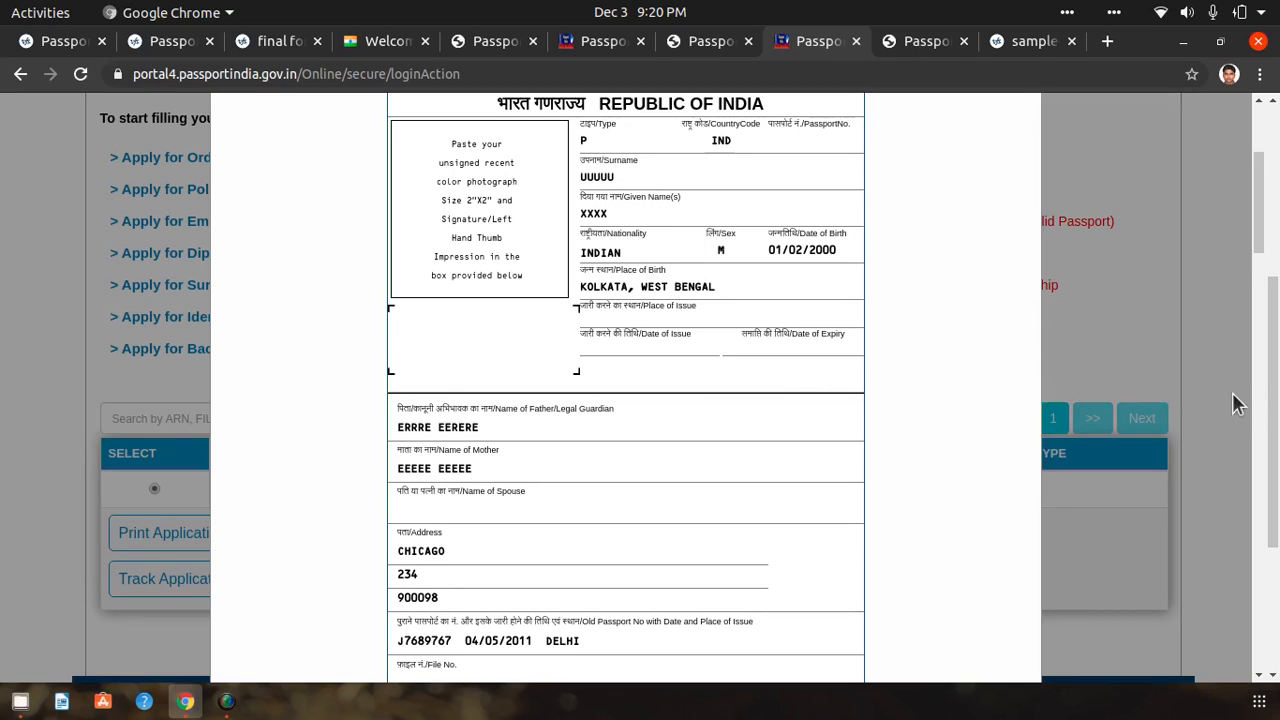
mouse_move(1262, 200)
left_mouse_down()
mouse_move(1262, 265)
mouse_move(1262, 224)
left_mouse_up()
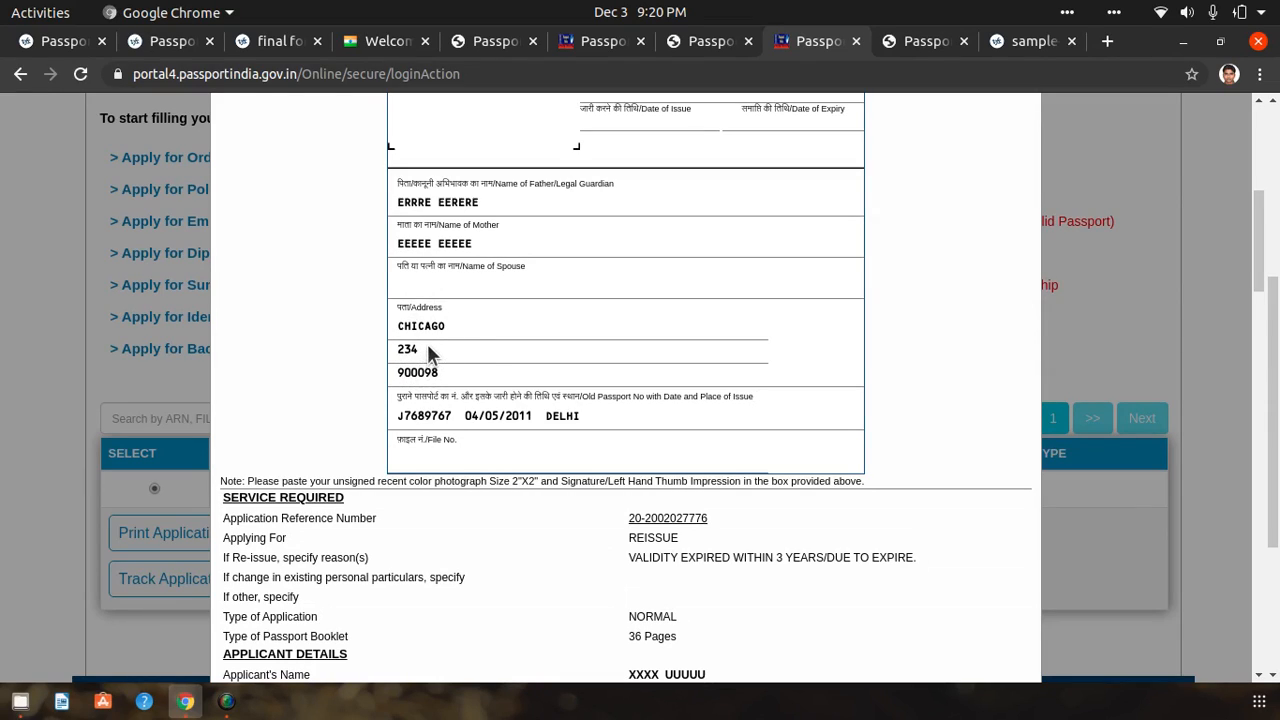
Check the Service Required section, highlighting the REISSUE application type and the validity-expired reason for re-issue.
left_click_drag(1262, 261, 1262, 319)
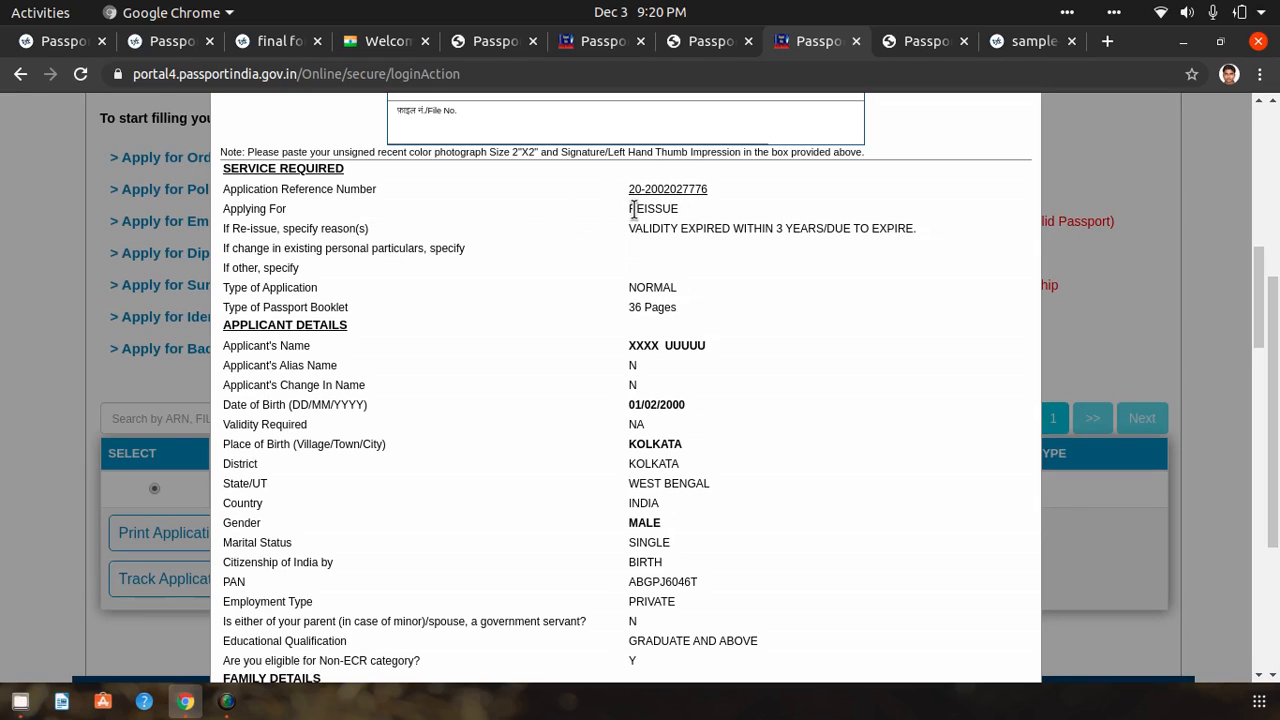
left_click_drag(633, 208, 675, 210)
left_click_drag(642, 229, 897, 222)
left_click(897, 222)
Review the Applicant Details section, highlighting the PAN label and the employment type and government-servant rows, then clear the selection.
left_click_drag(1262, 320, 1259, 370)
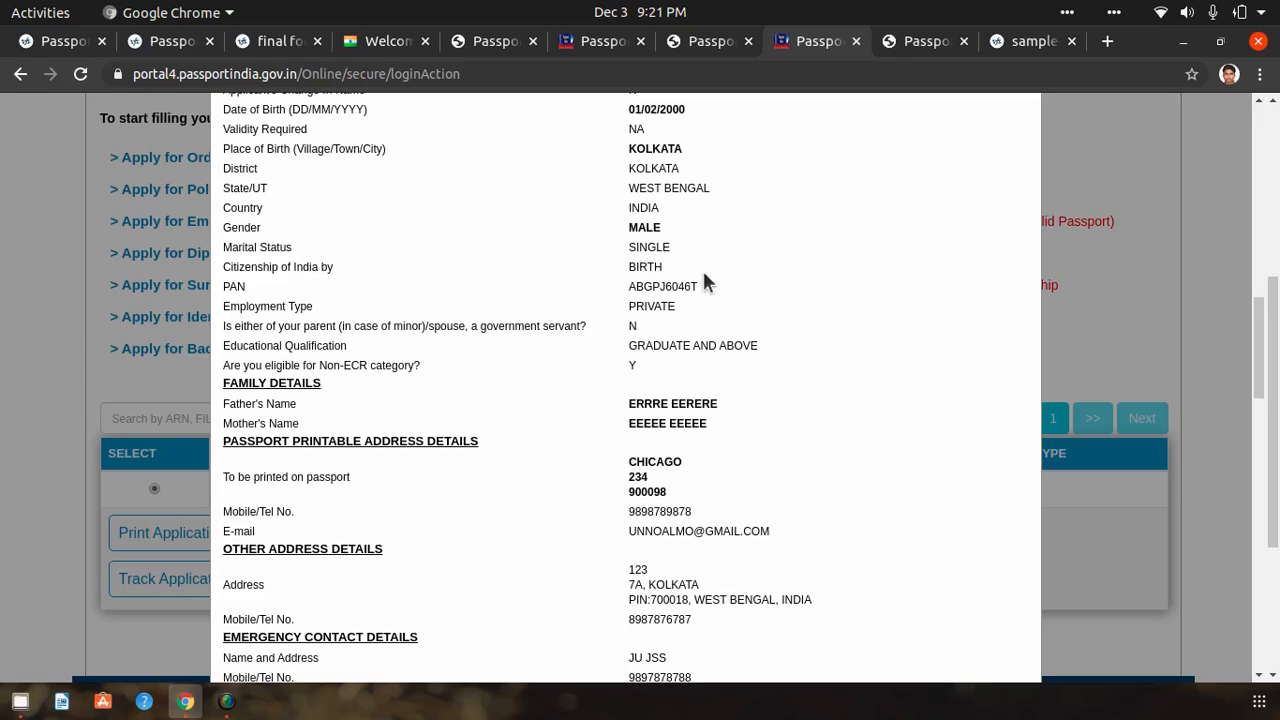
left_click_drag(1259, 330, 1259, 342)
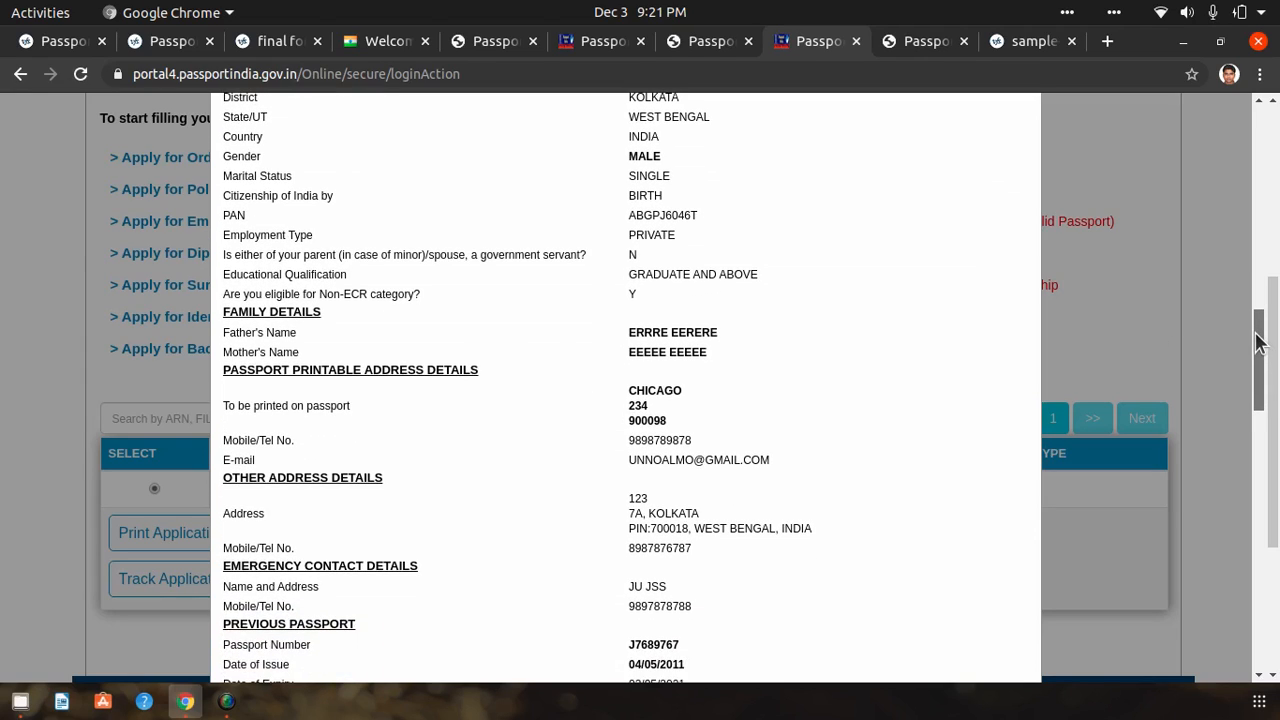
double_click(237, 216)
left_click(449, 244)
left_click_drag(245, 236, 420, 251)
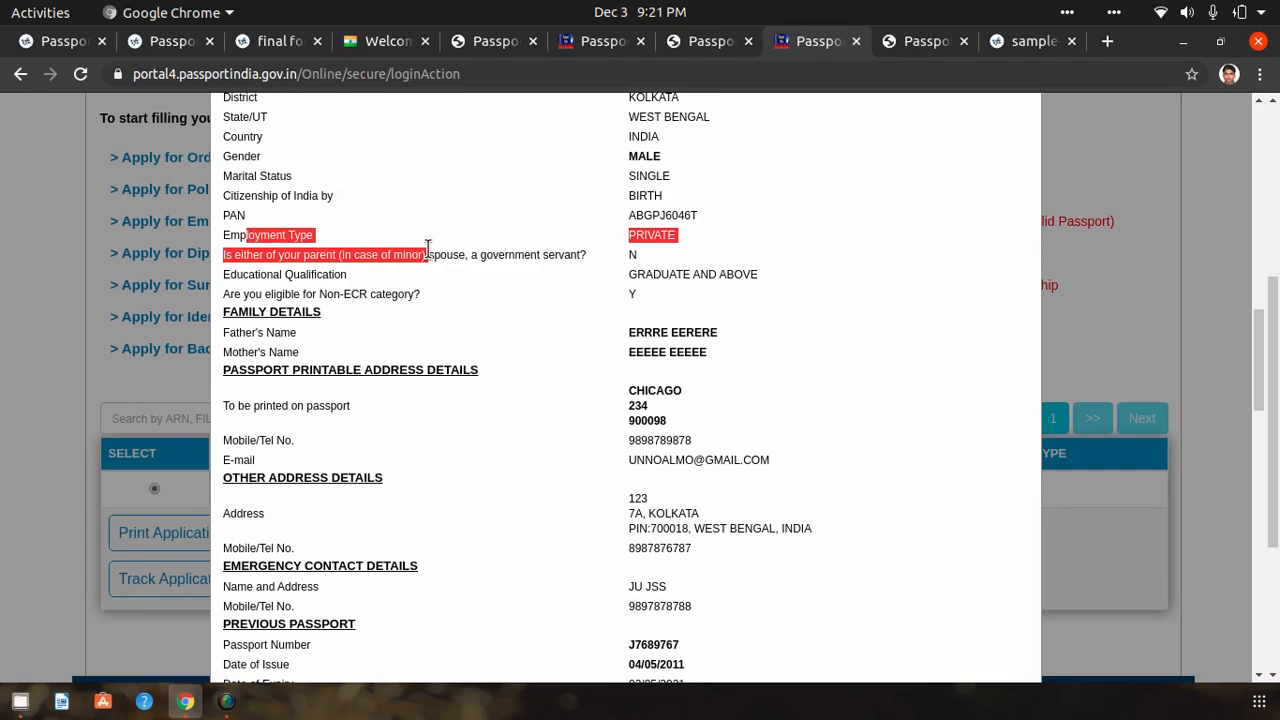
left_click(666, 283)
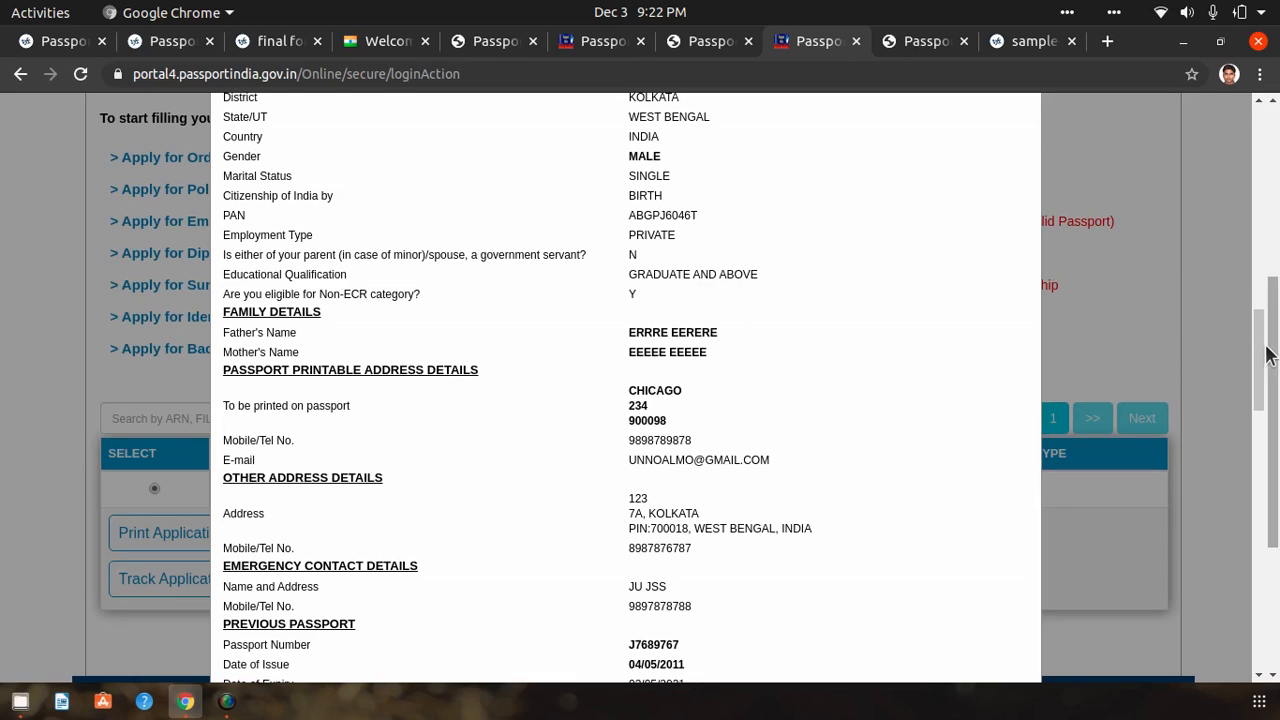
Highlight the passport printable address and other address details on the form, then clear the selection.
scroll(1262, 357, "down", 3)
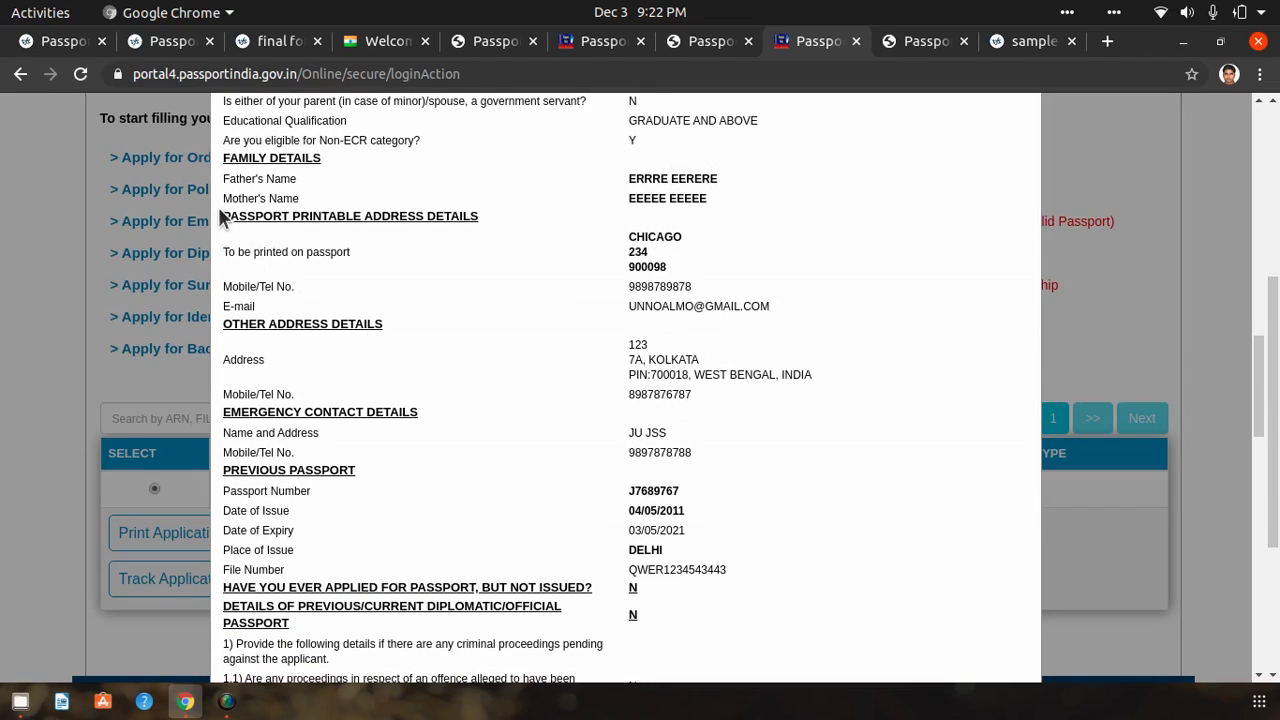
left_click_drag(229, 216, 376, 396)
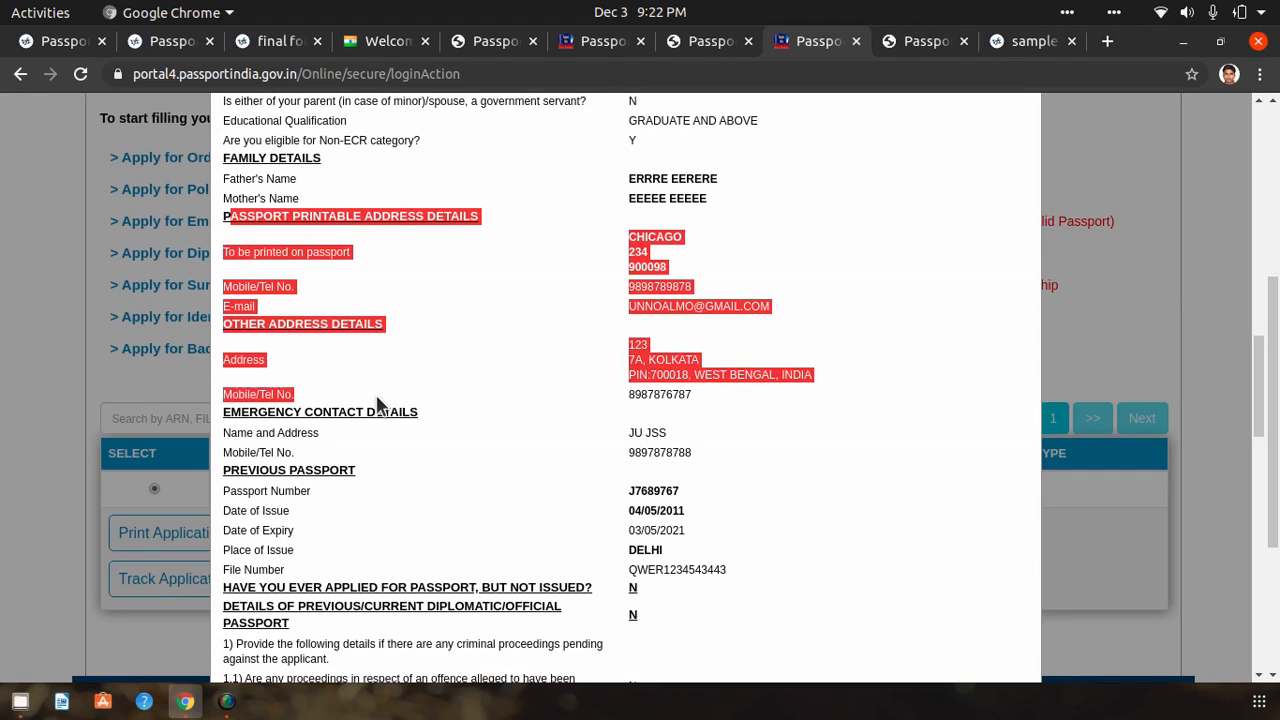
left_click(723, 388)
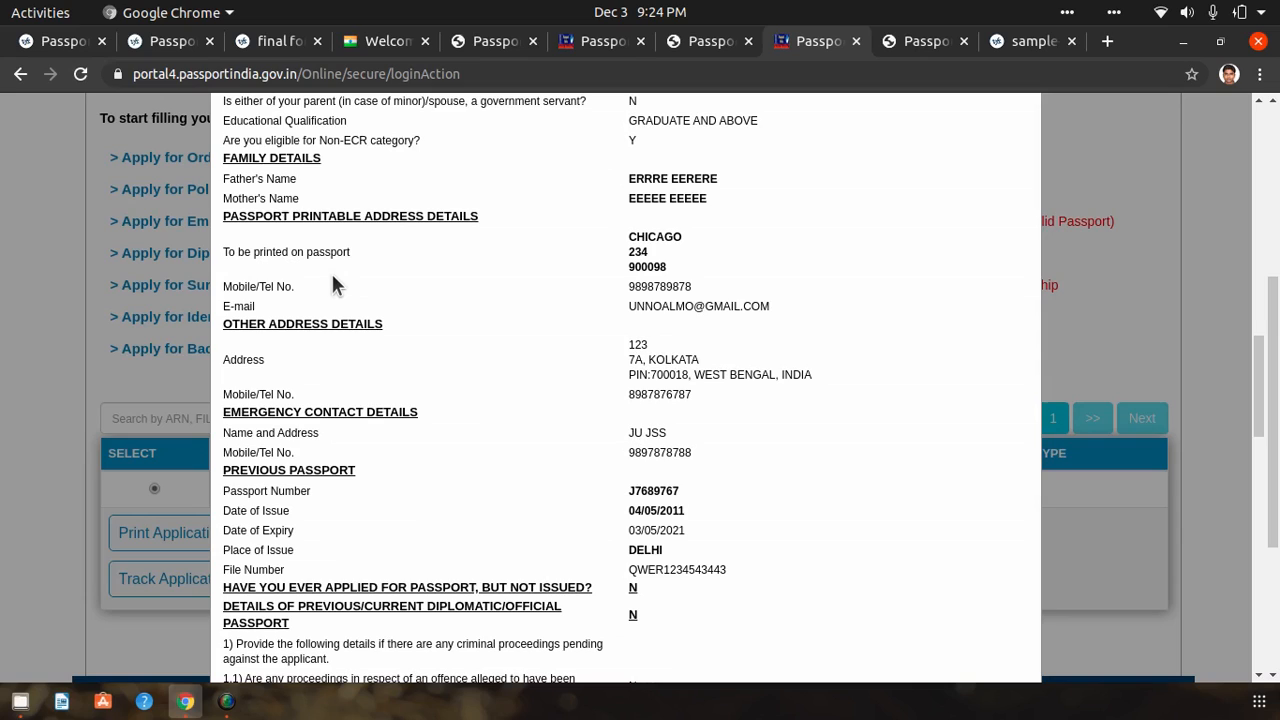
Compare the passport preview's address with the Passport Printable Address Details, and highlight the previous passport's file number.
left_click_drag(1266, 429, 1265, 252)
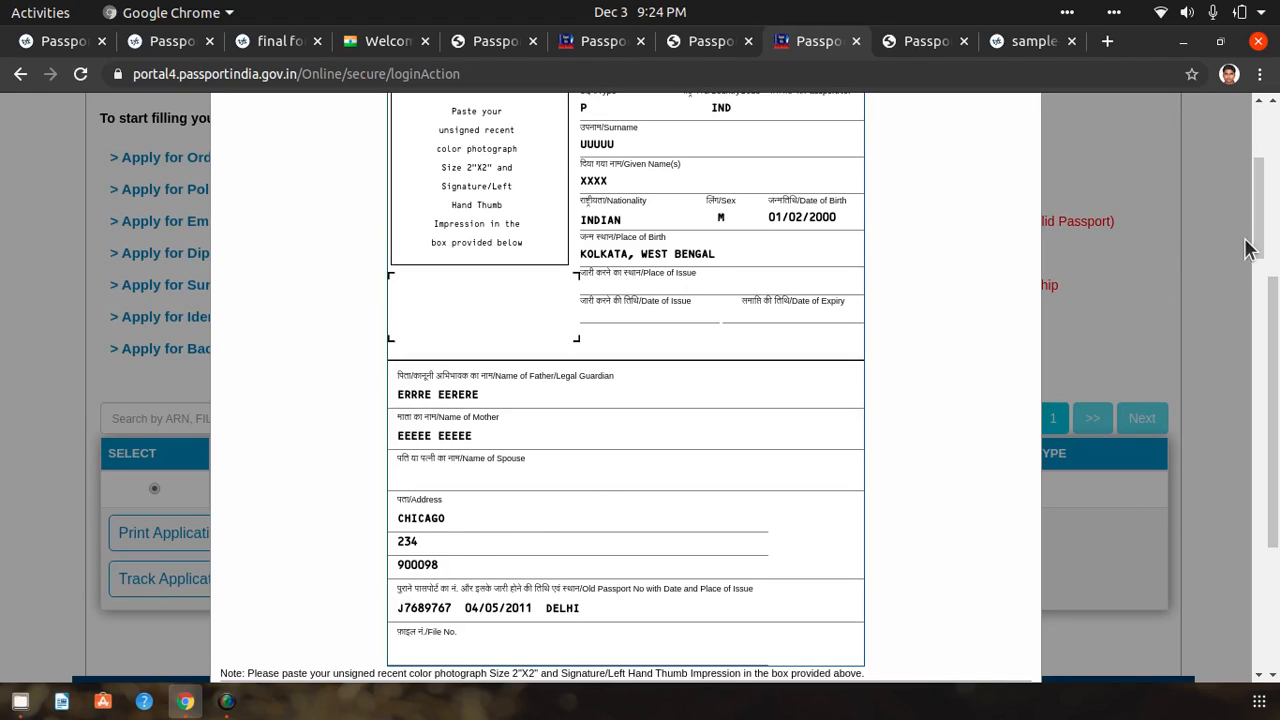
left_click_drag(1258, 248, 1259, 251)
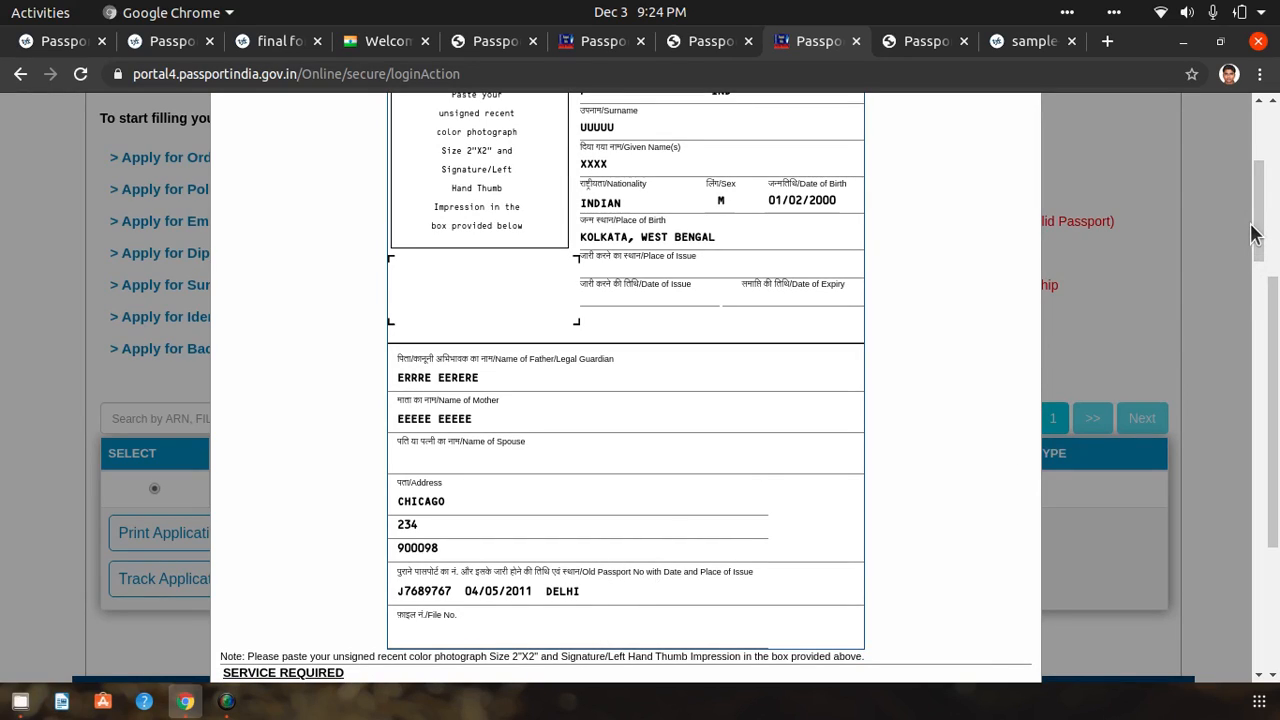
left_click_drag(1258, 232, 1270, 420)
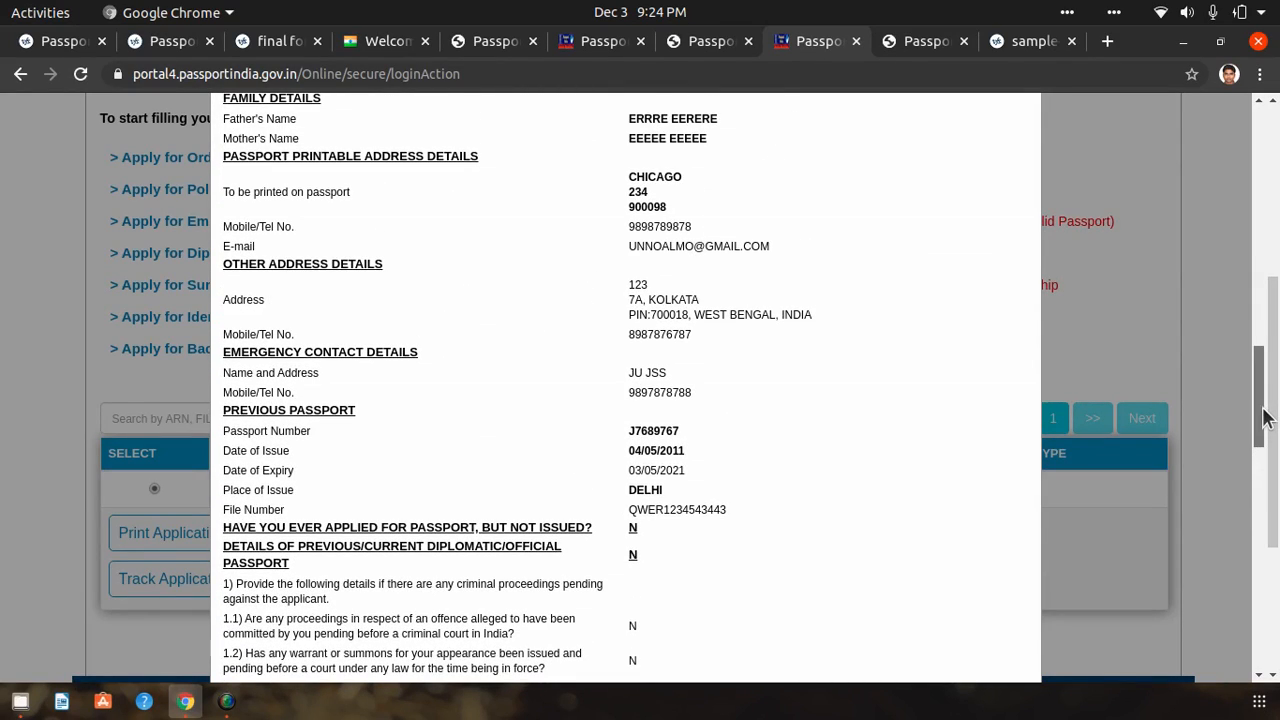
scroll(1266, 403, "up", 1)
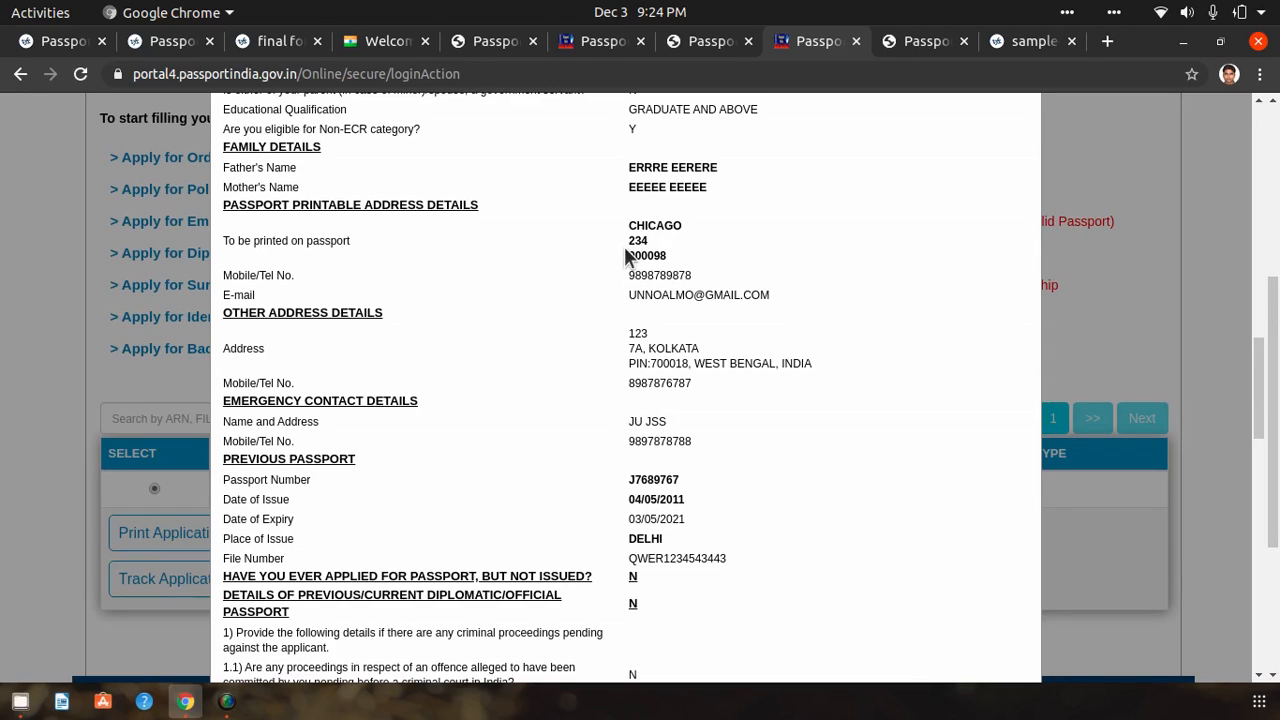
scroll(1260, 425, "down", 3)
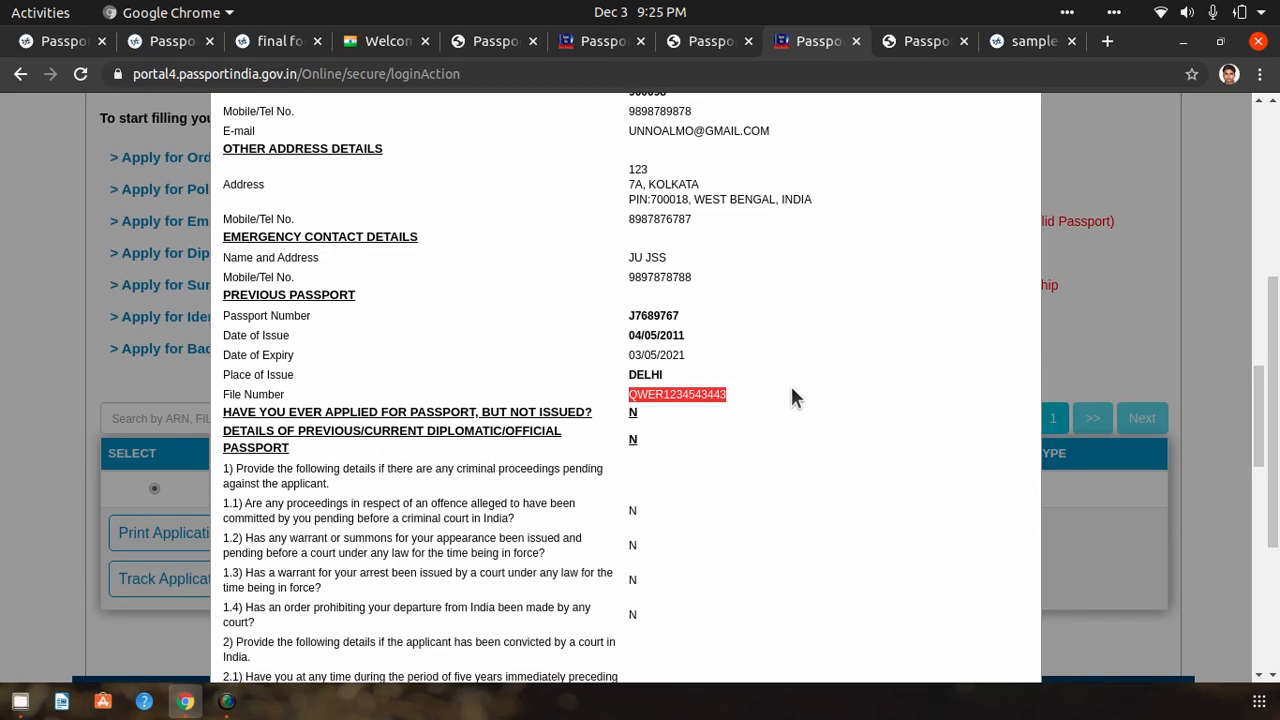
Check the legal questions and closing declaration, highlighting question 1.4 about departure from India and the place beside the signature box.
left_click_drag(1260, 424, 1259, 475)
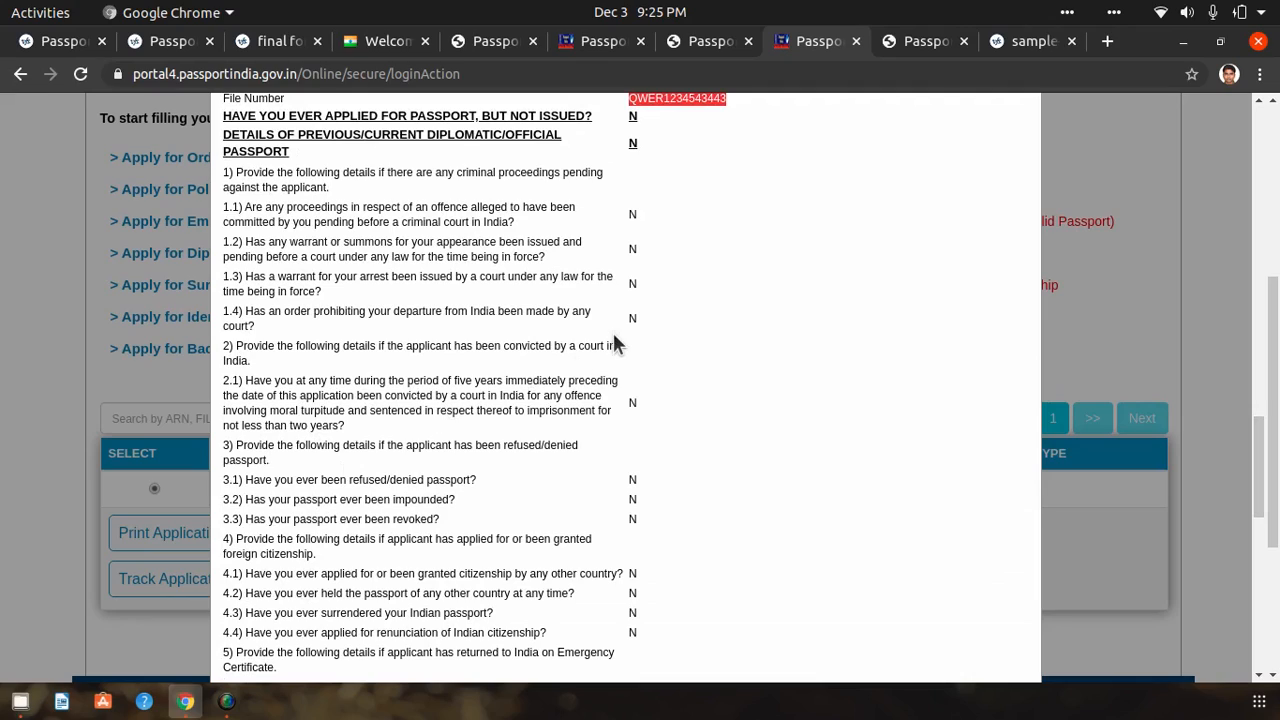
left_click_drag(331, 313, 474, 319)
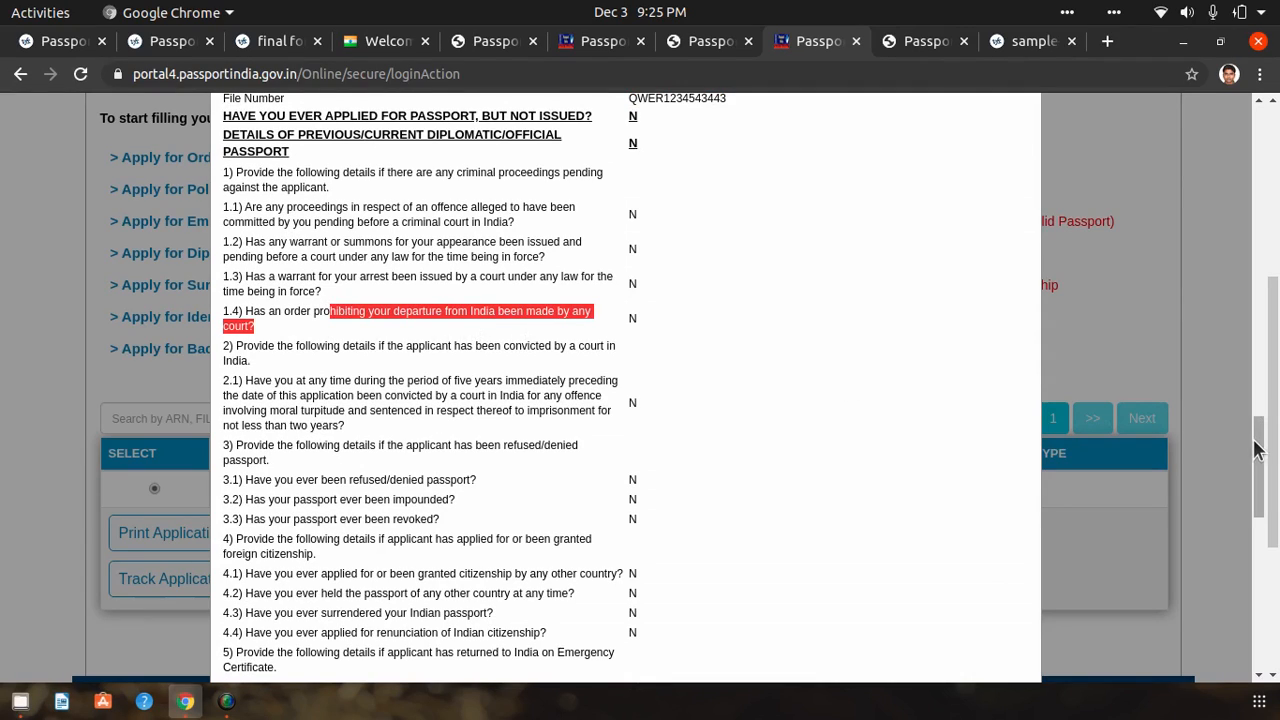
left_click_drag(1259, 457, 1250, 578)
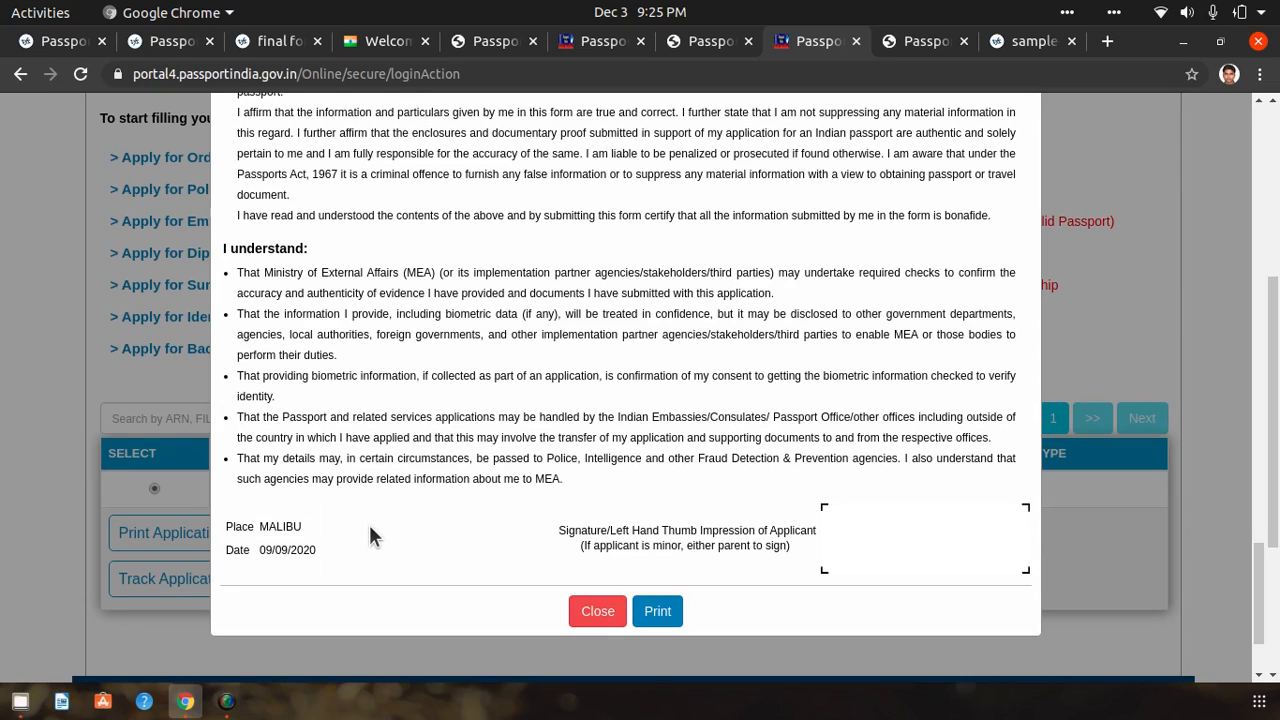
double_click(280, 526)
Review the sample photo requirements in the VFS photo specification PDF, then return to the passport preview on the application form.
left_click_drag(1263, 570, 1263, 133)
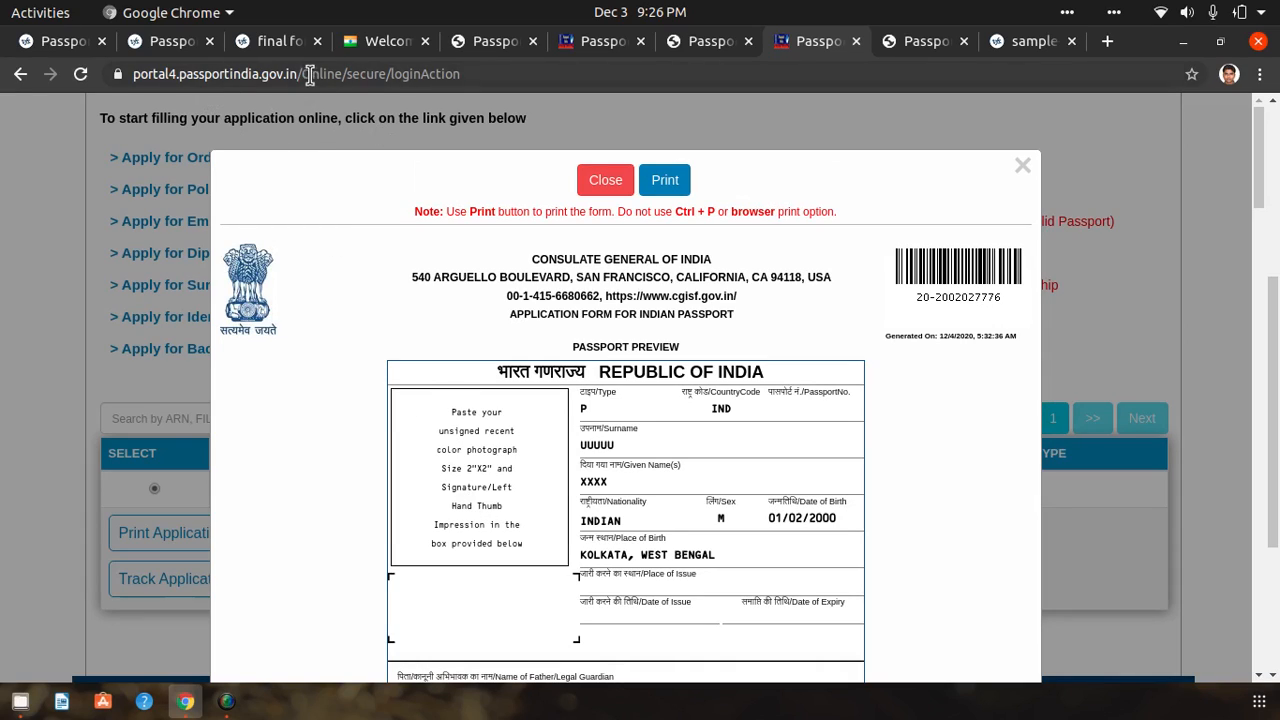
left_click(262, 42)
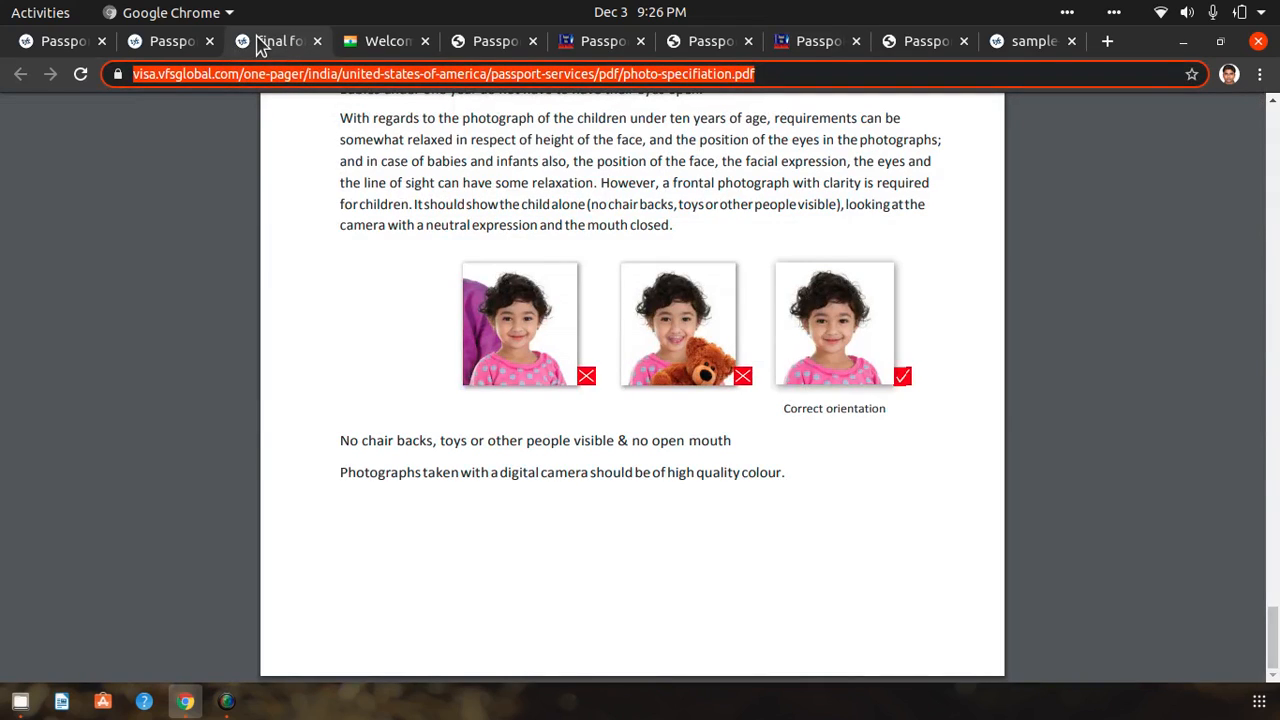
left_click(822, 77)
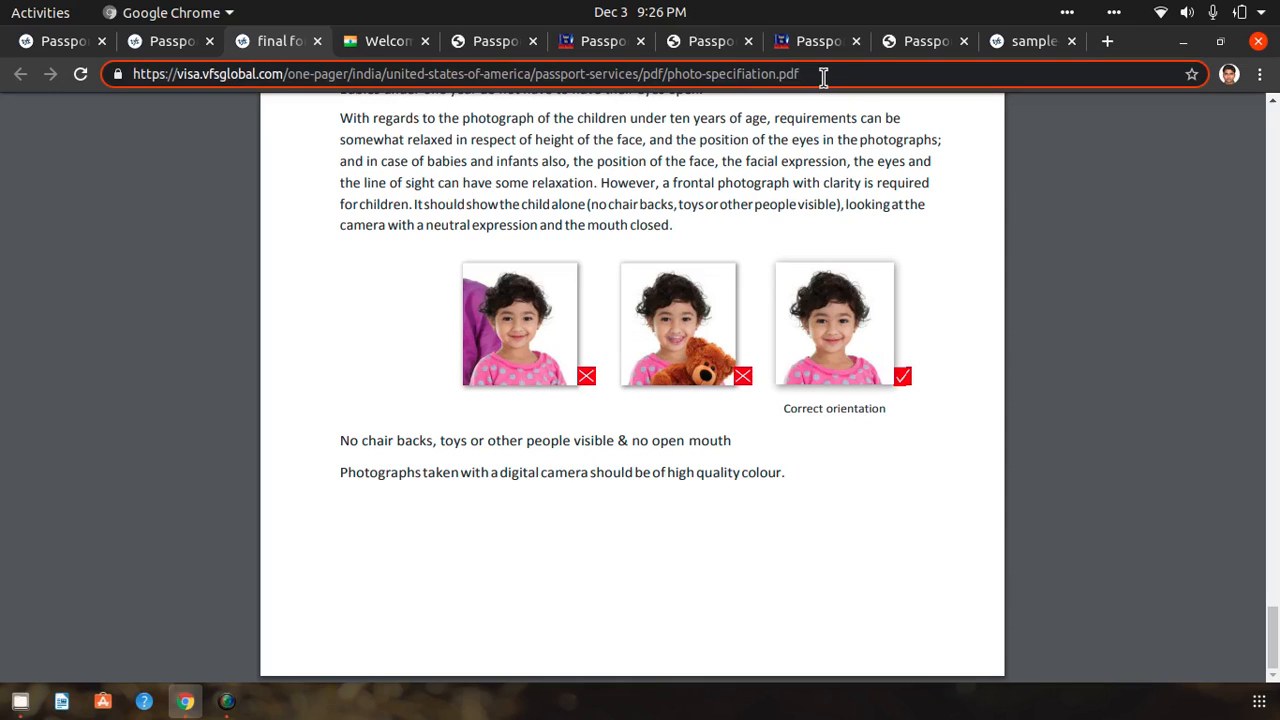
left_click_drag(1270, 628, 1276, 180)
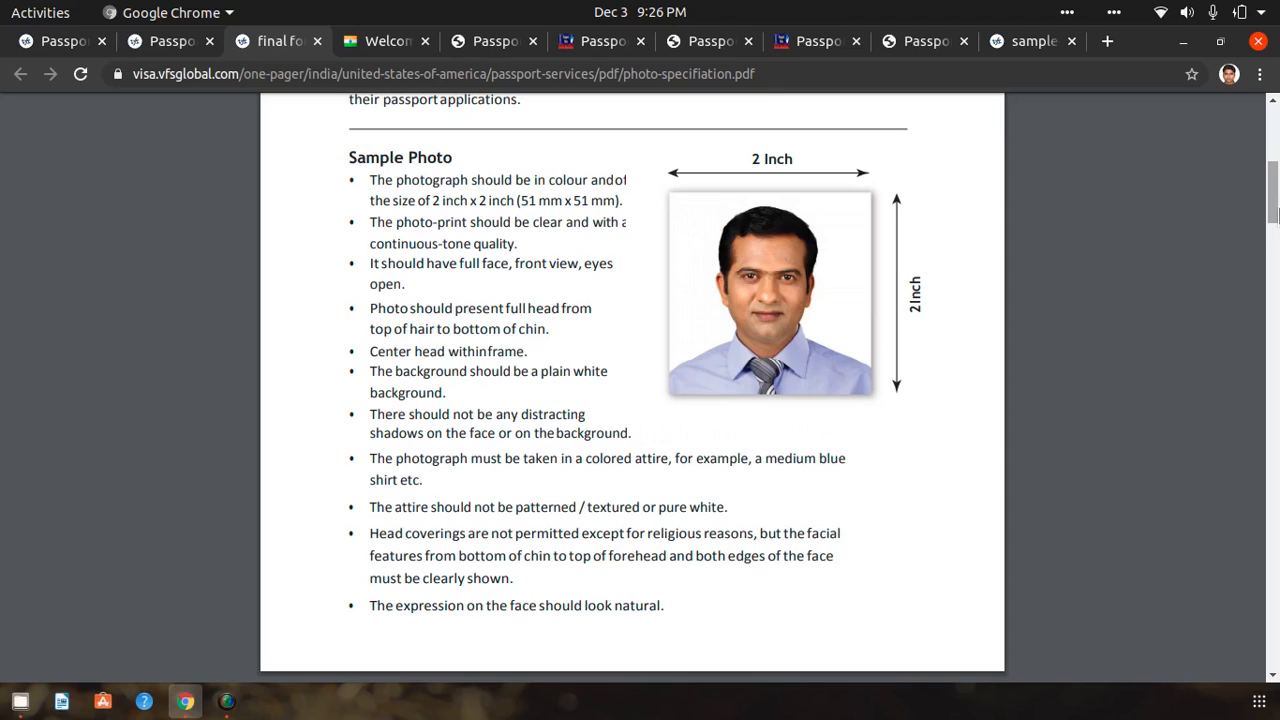
left_click_drag(1273, 210, 1273, 178)
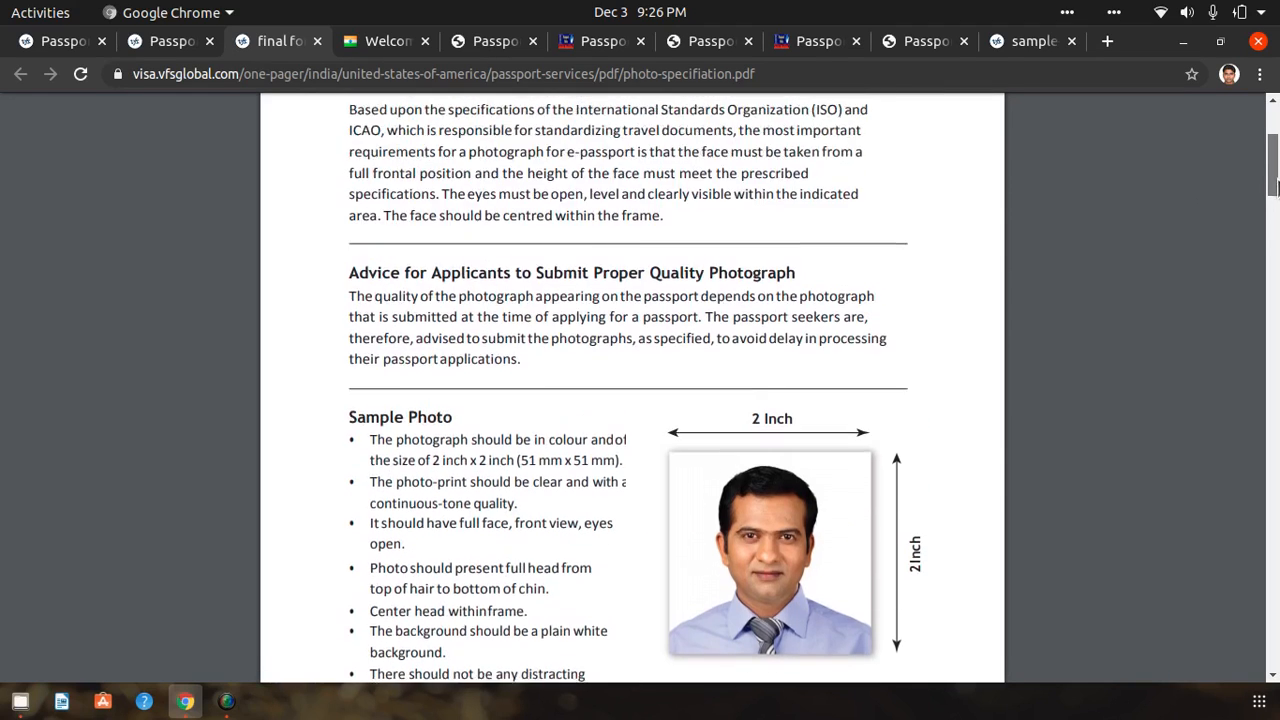
left_click(808, 50)
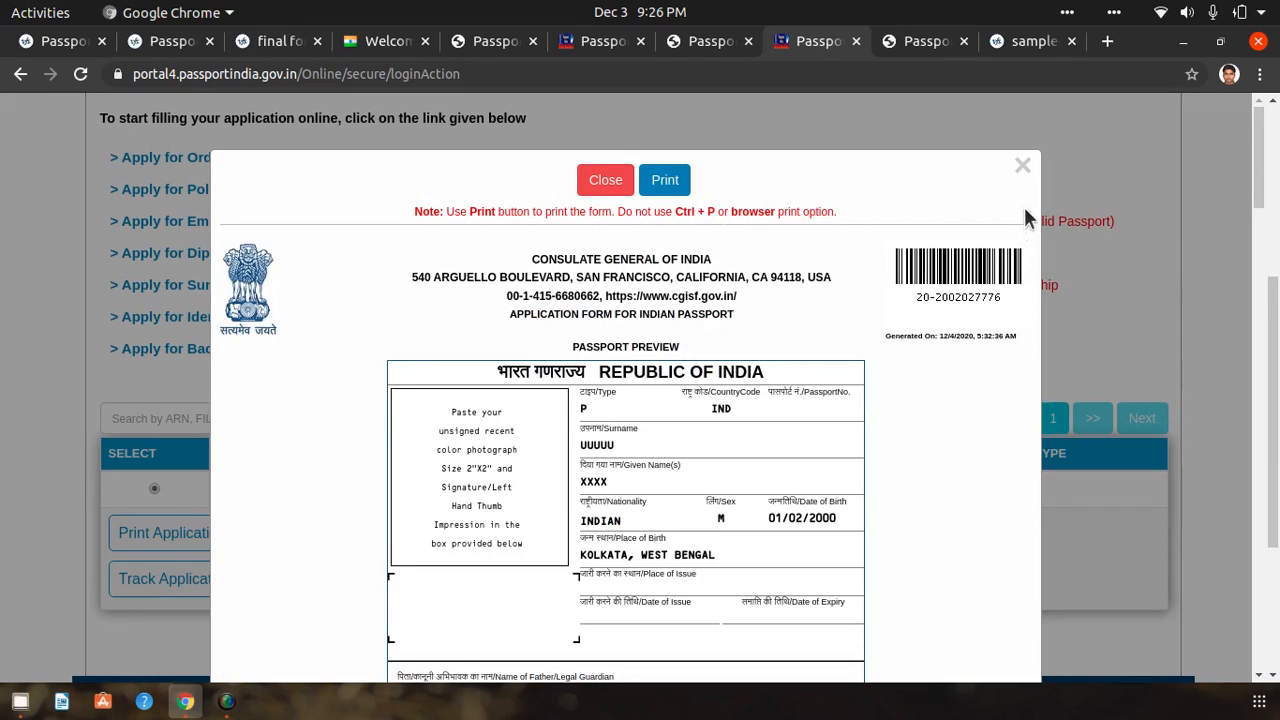